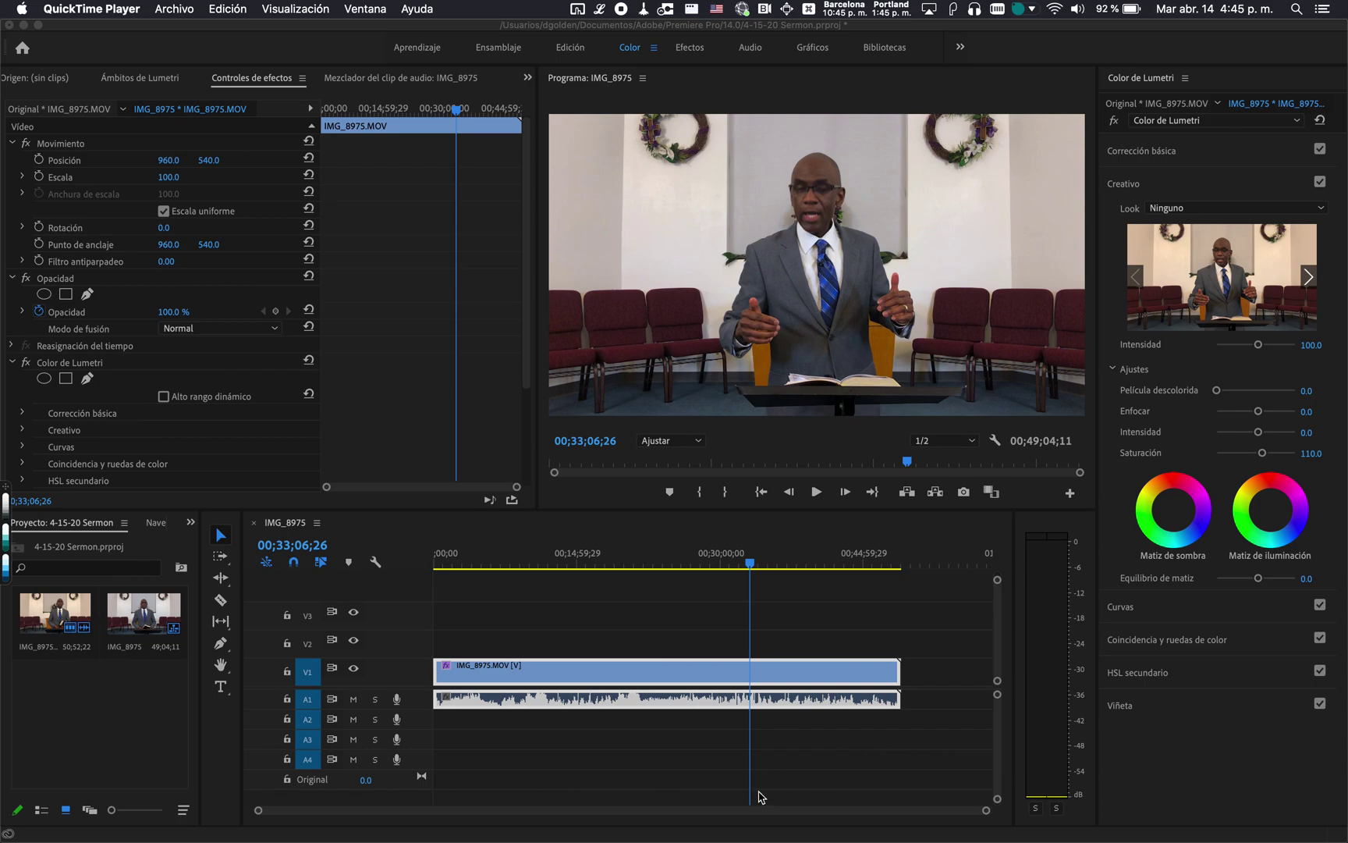
Move the playhead to 00;26;58;11 in the IMG_8975 sequence.
click(459, 559)
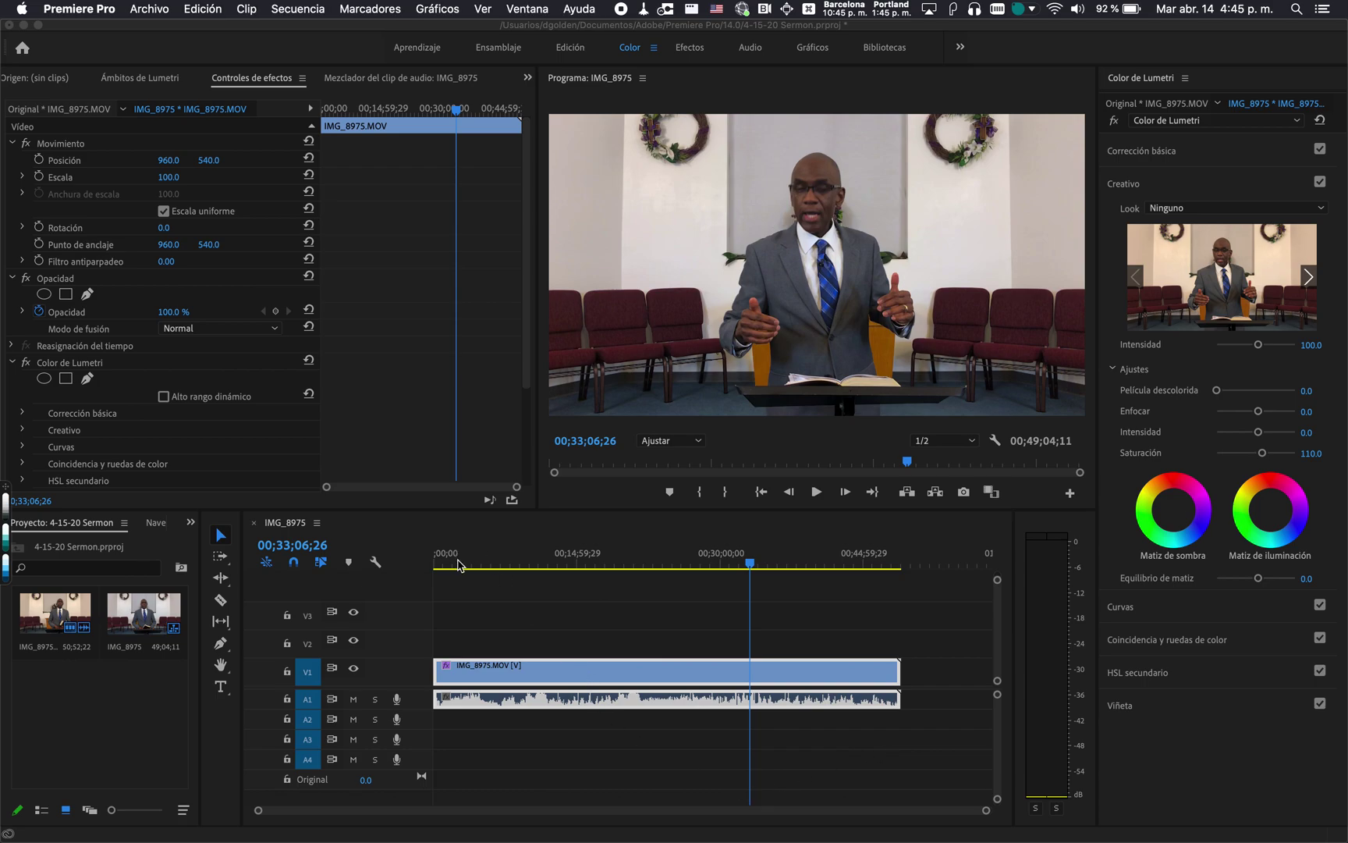
click(447, 560)
drag(448, 567, 694, 572)
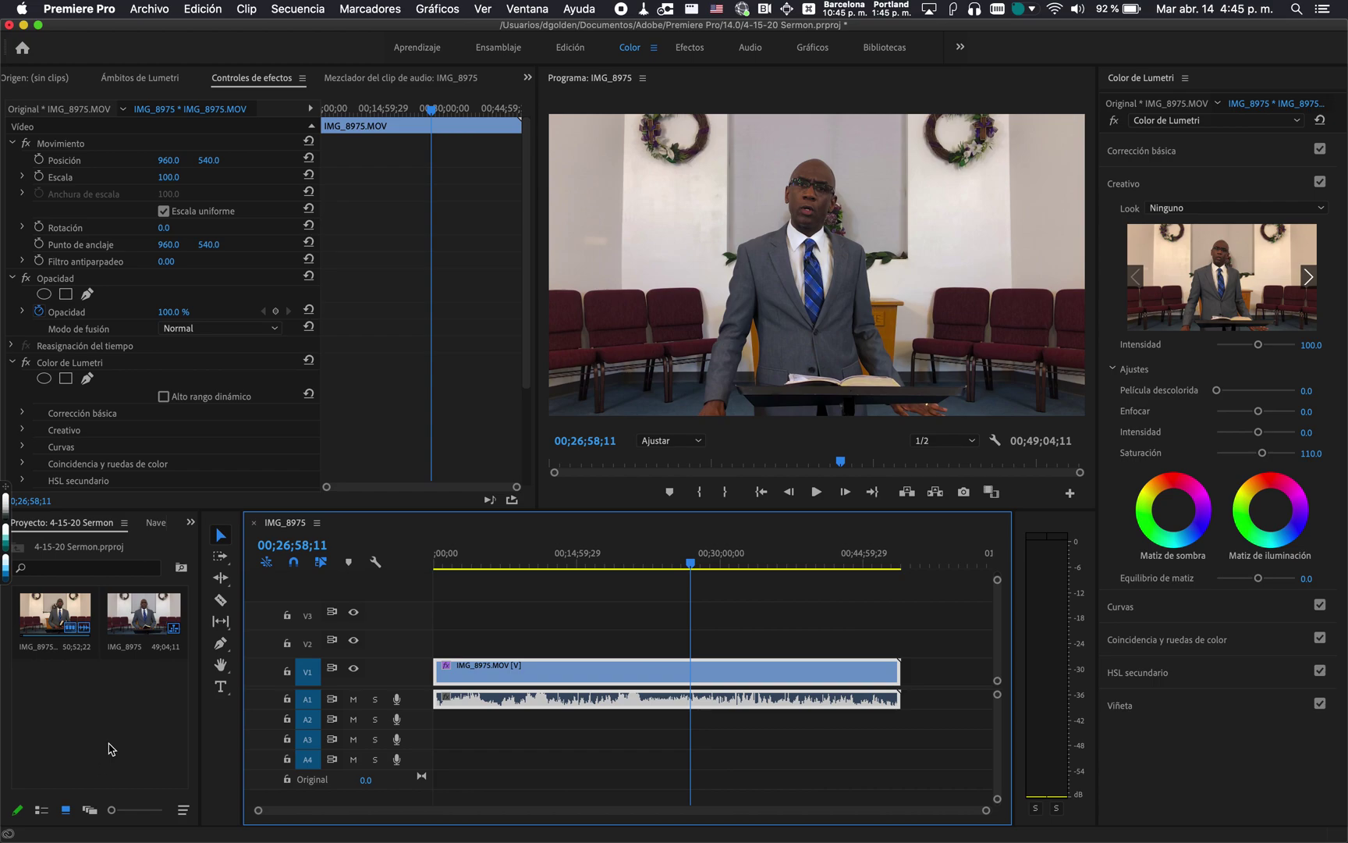
Search the computer for "churc" and browse into the Church Stuff folder from the results.
key(super+Tab)
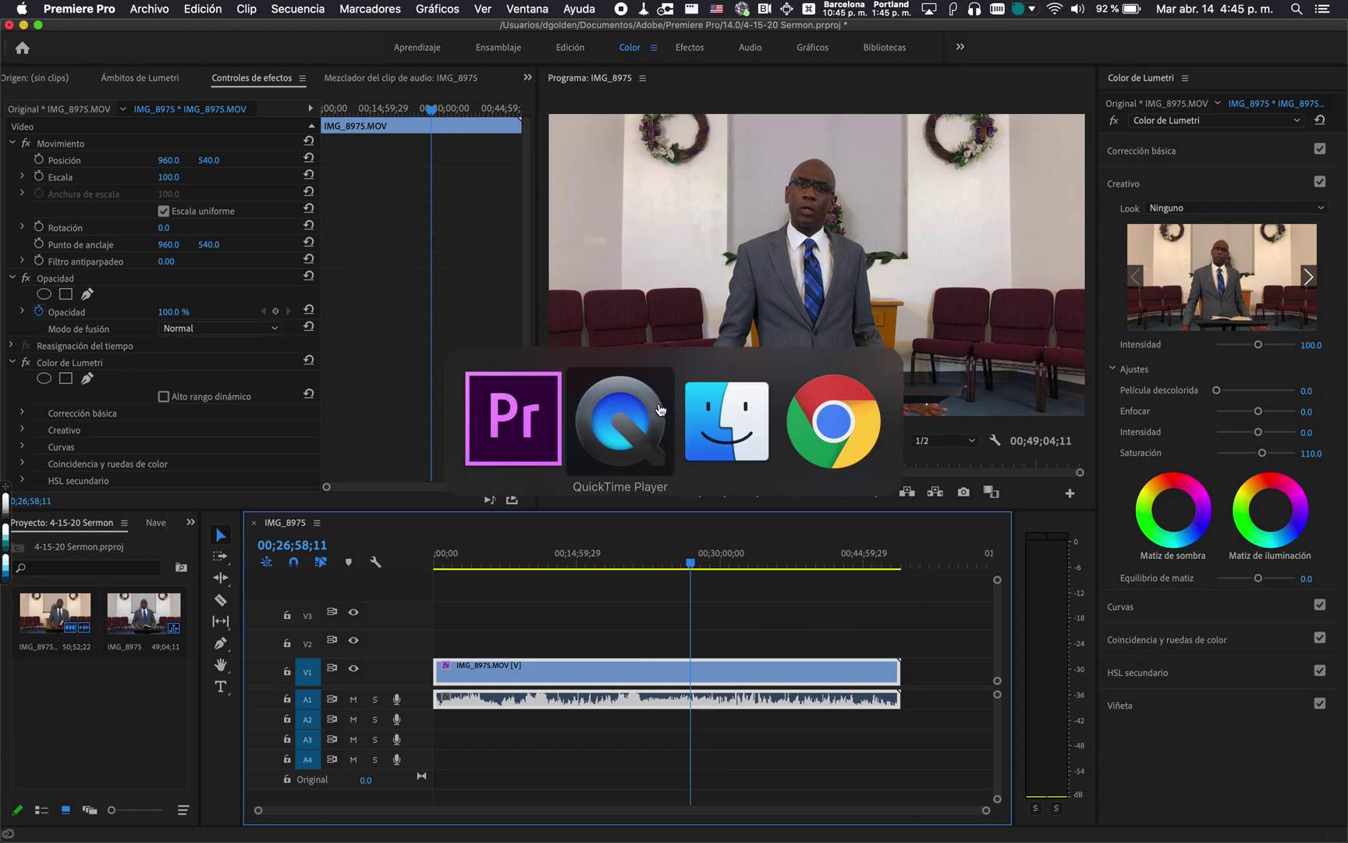
click(653, 411)
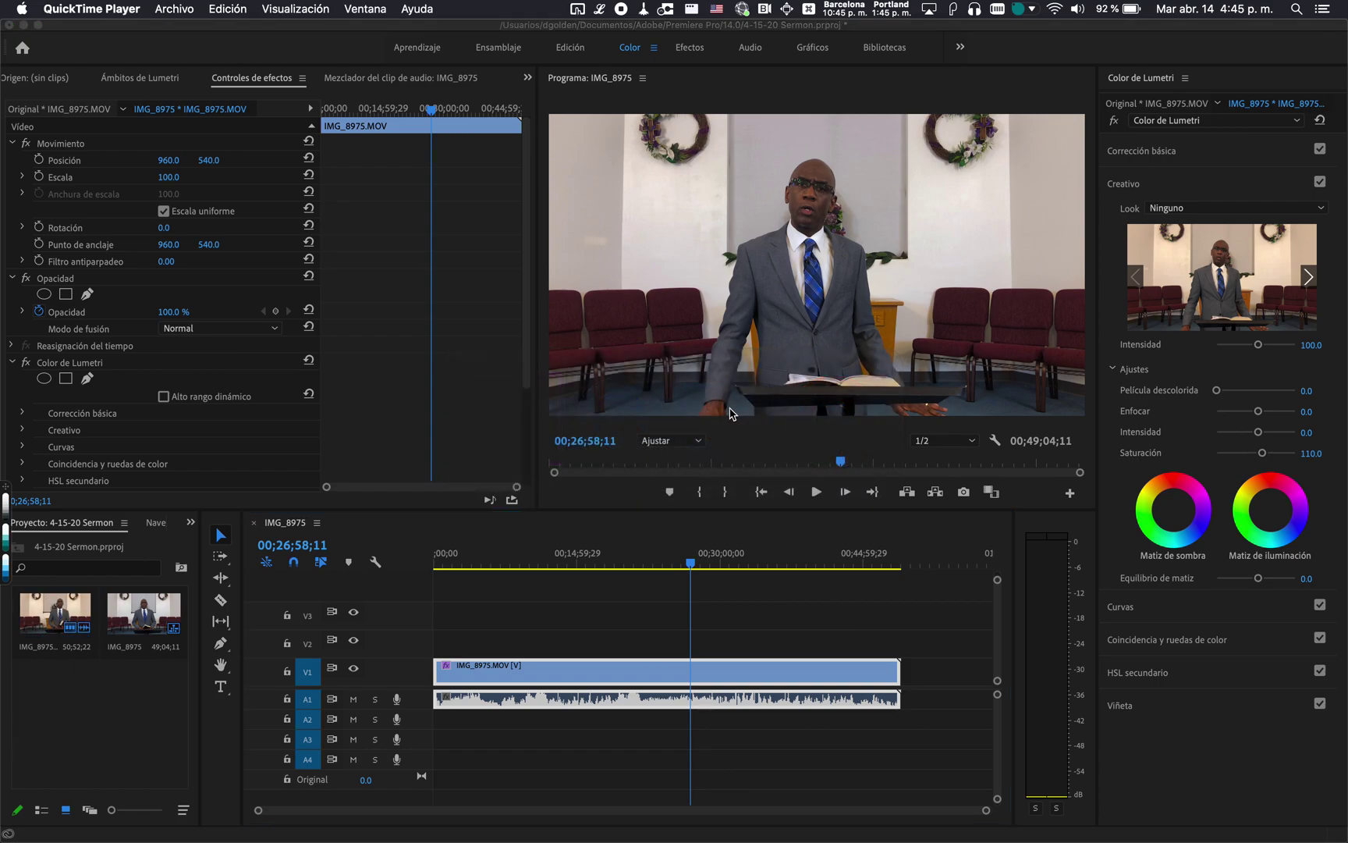
key(super+space)
text(churc)
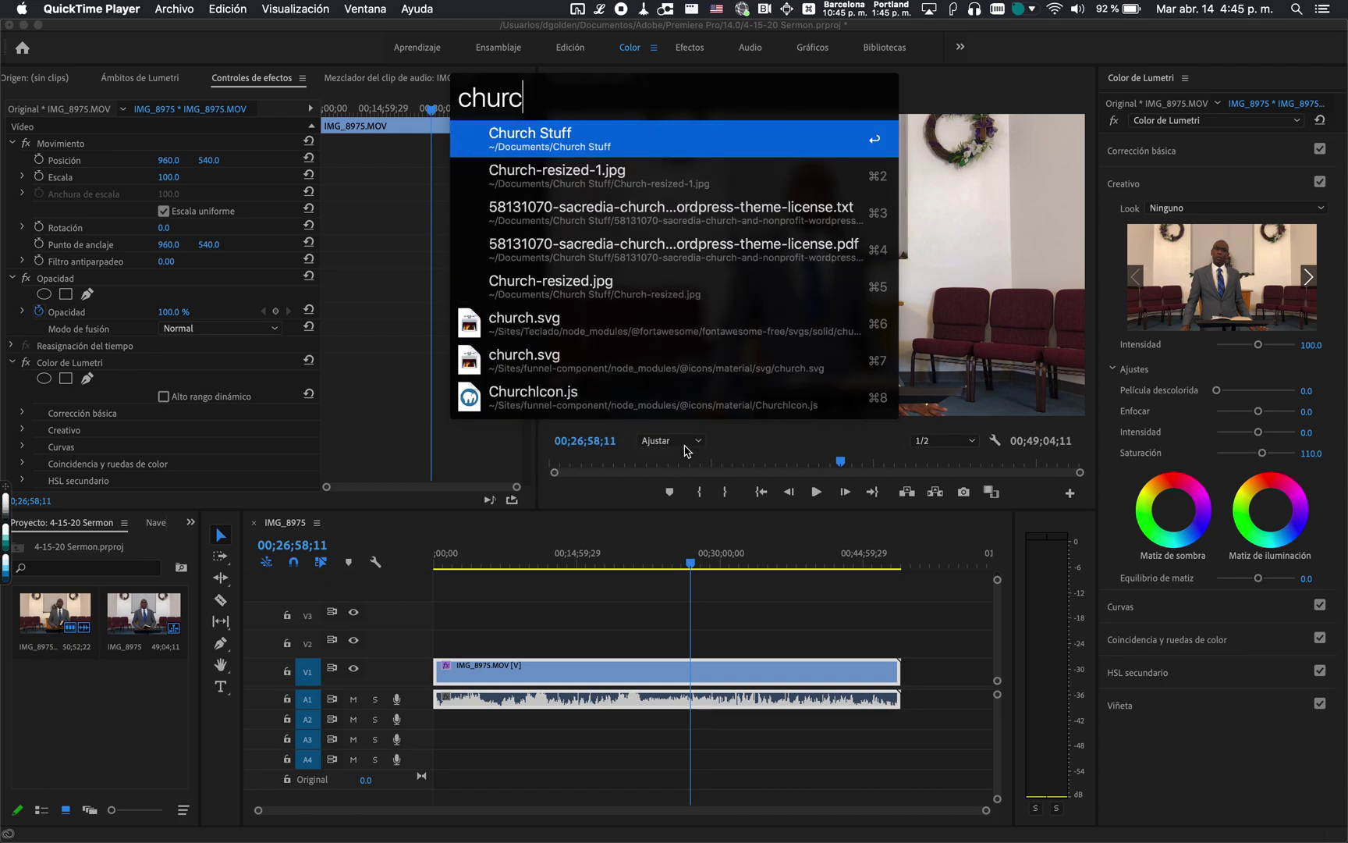
key(Right)
key(Down)
key(Up)
key(Return)
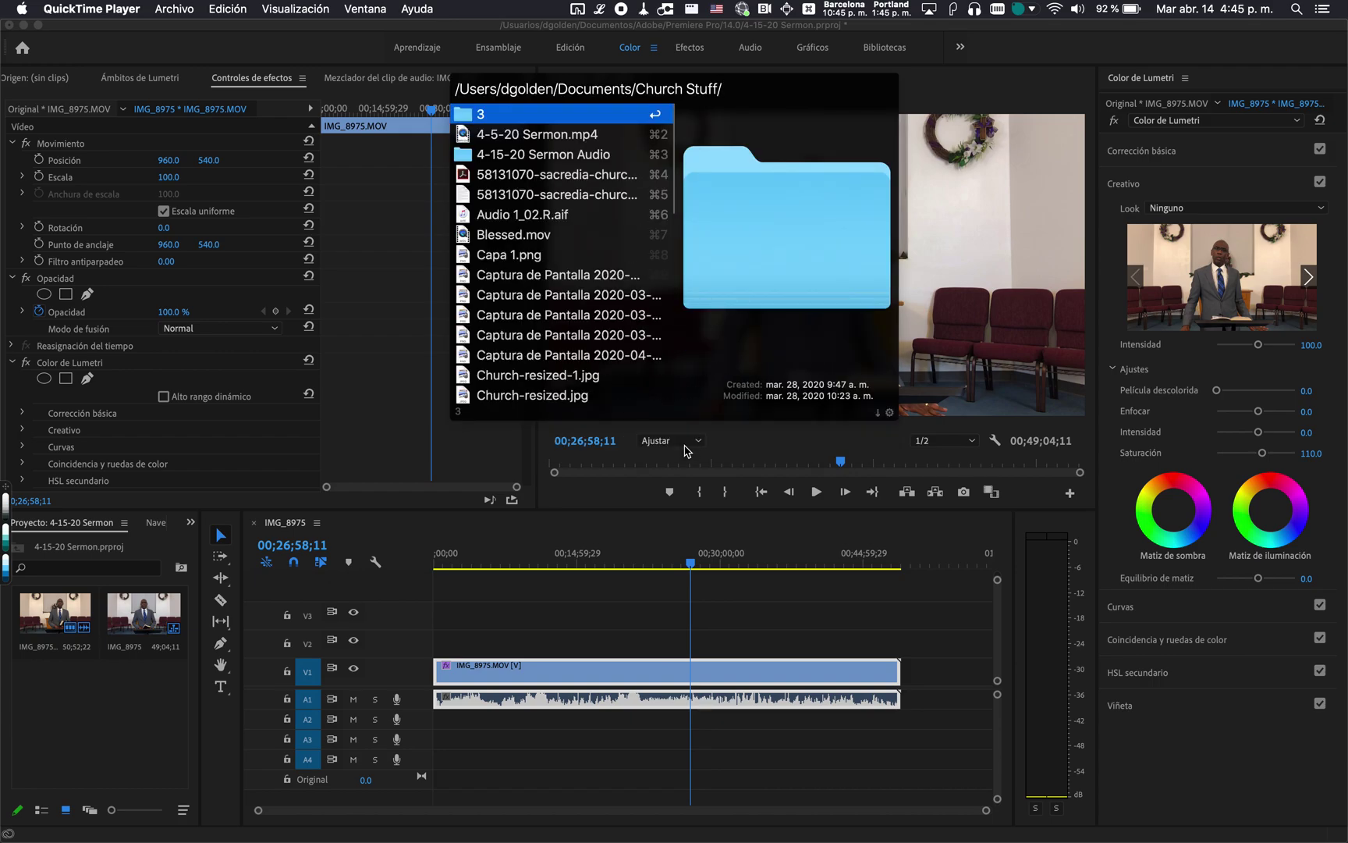
Find Coronavirus update.png among the Church Stuff files and reveal it in Finder.
key(Down)
key(Down)
key(Down)
key(Down)
key(Down)
key(Down)
key(Down)
key(Down)
key(Down)
key(Down)
key(Down)
key(Down)
key(Down)
key(Down)
key(Down)
key(Down)
key(Down)
key(Down)
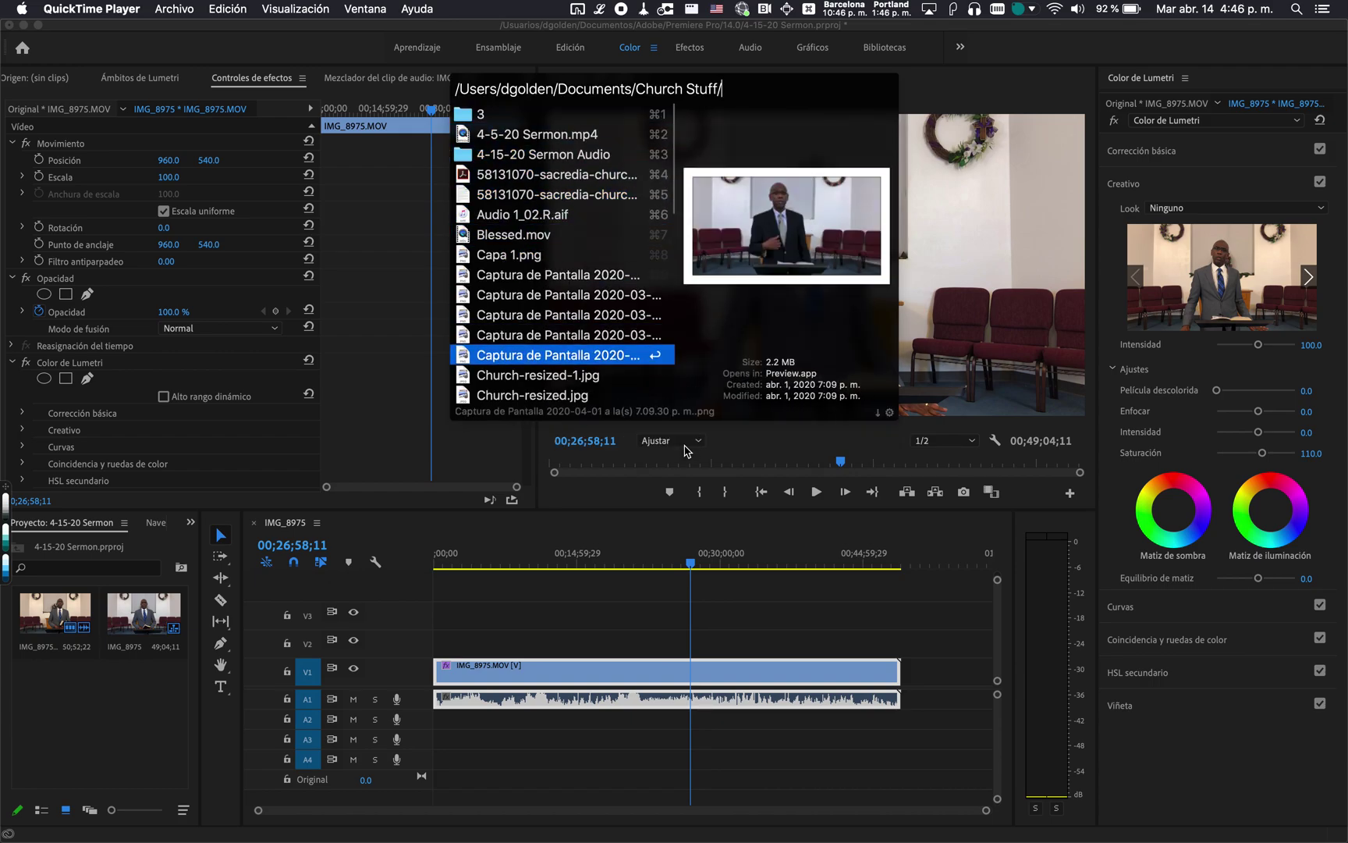
key(Up)
key(Up)
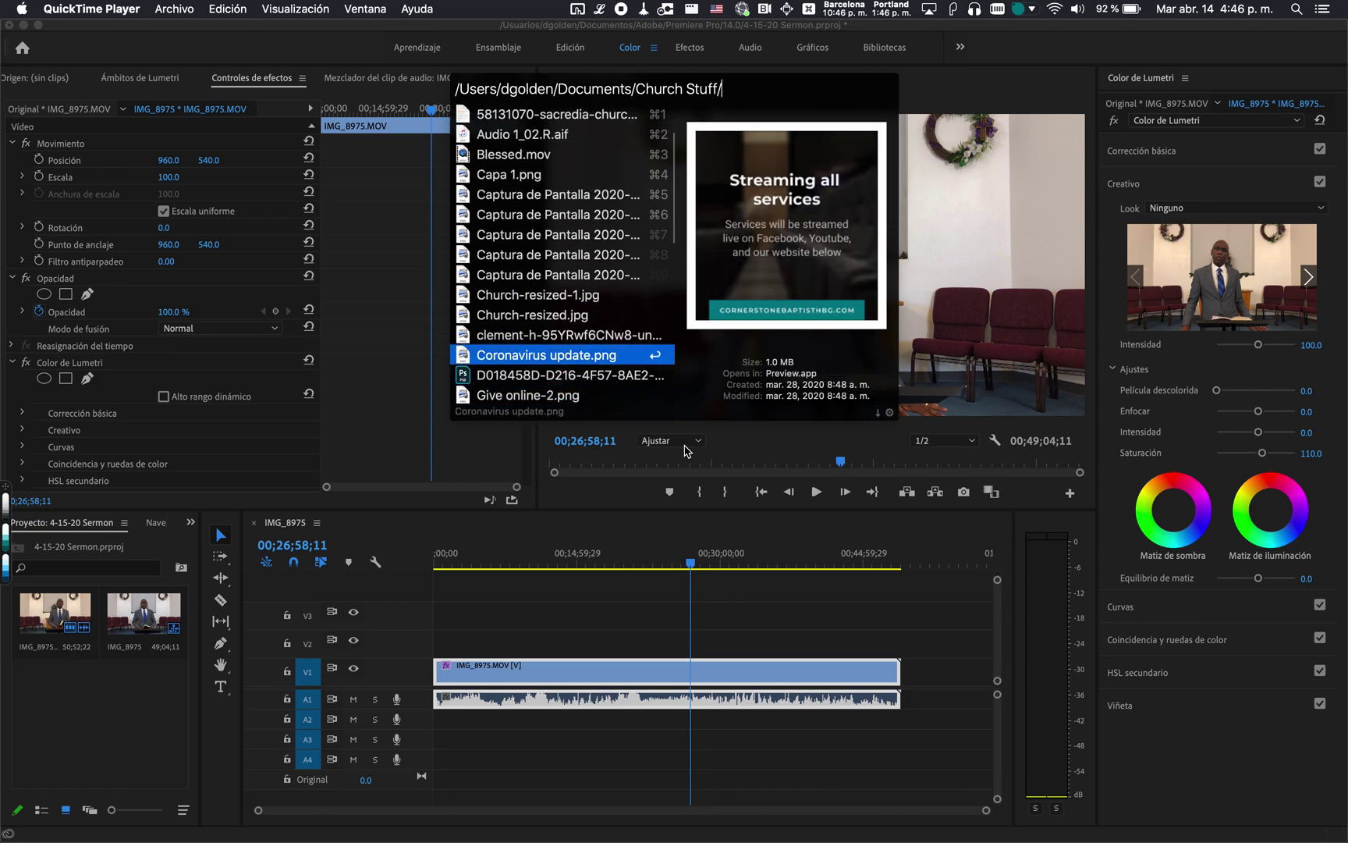
key(super+Return)
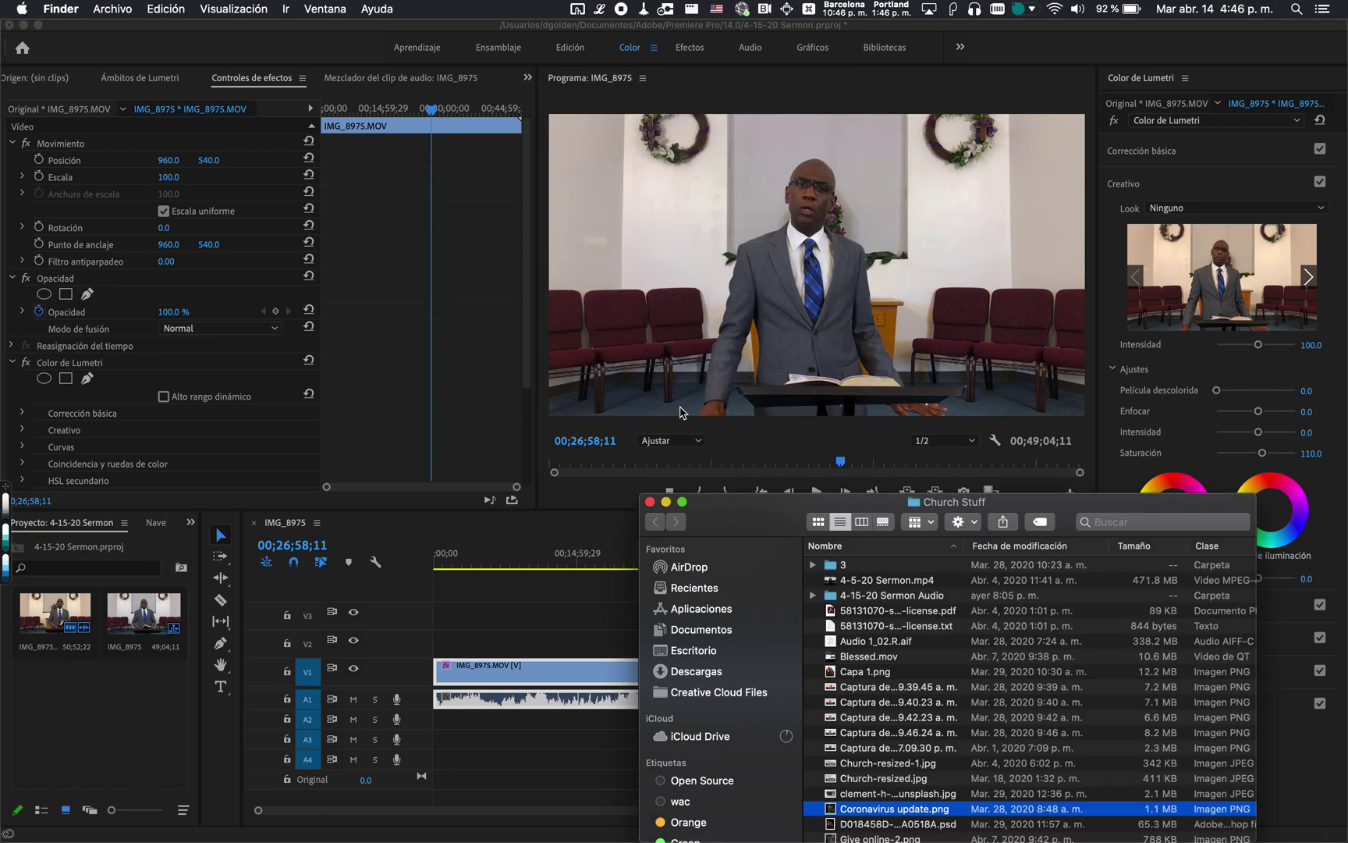
Import Coronavirus update.png from the Finder window into the 4-15-20 Sermon project.
drag(754, 507, 600, 243)
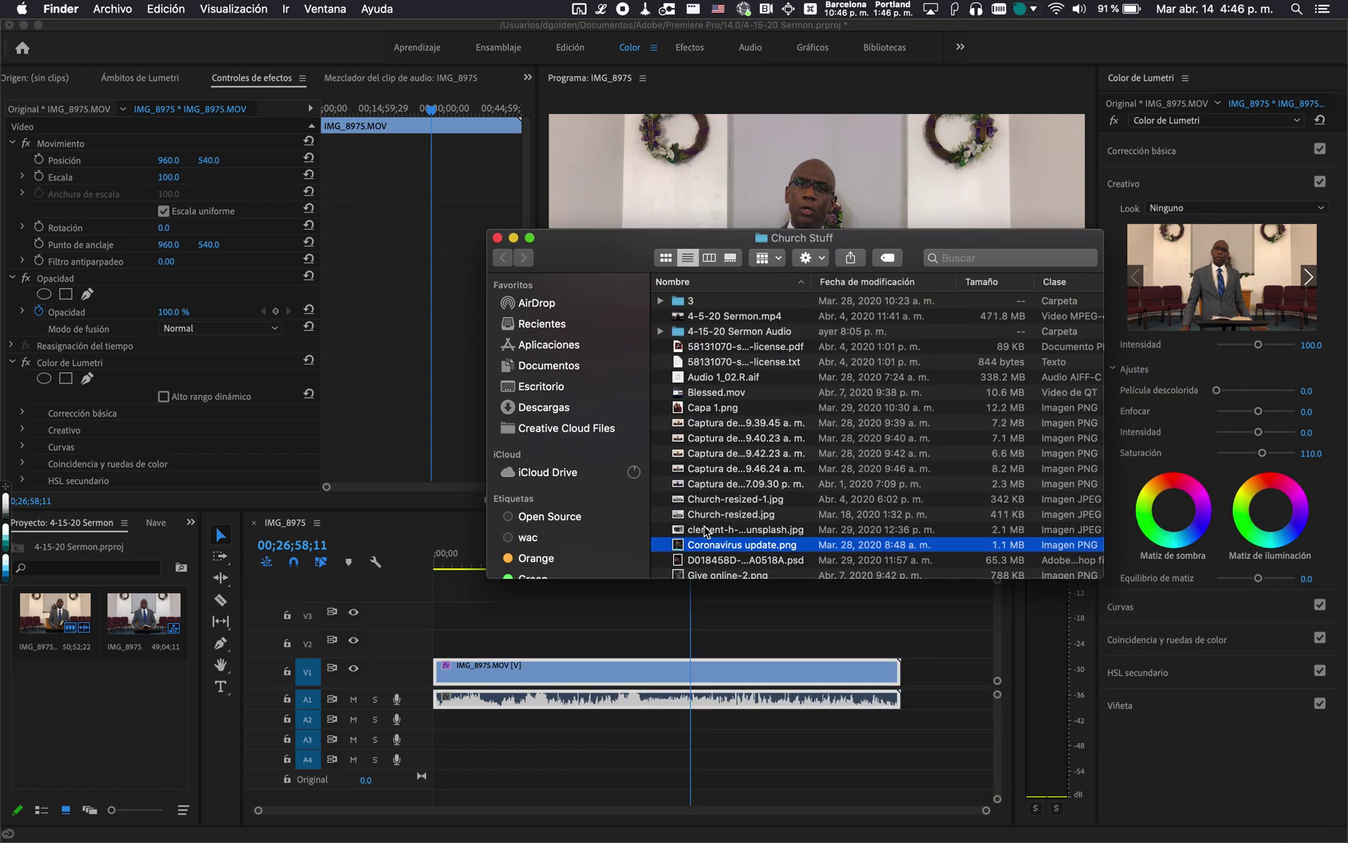
drag(706, 544, 92, 710)
click(129, 720)
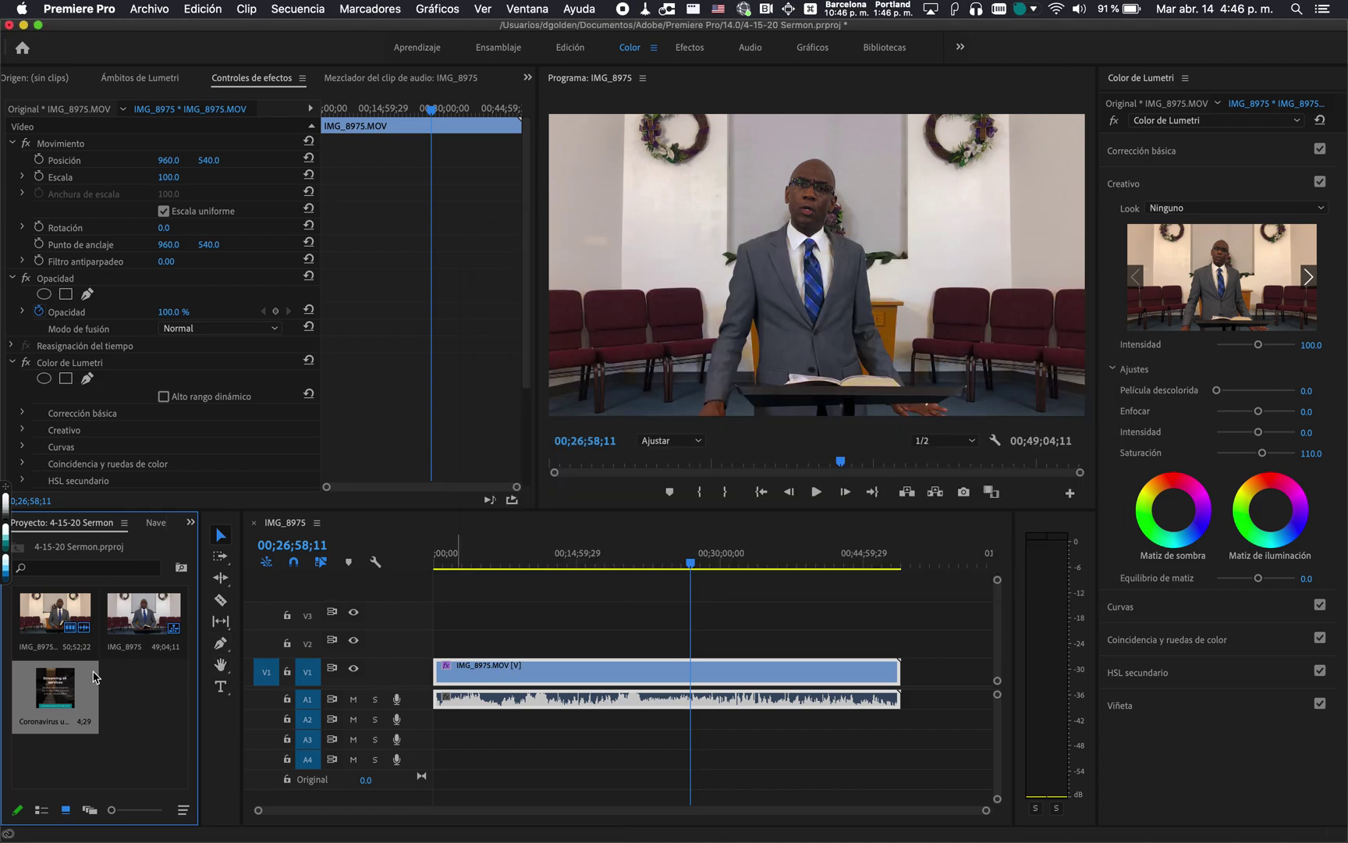
Place the Coronavirus update.png graphic on track V3 at the playhead and select the new clip.
drag(62, 696, 695, 623)
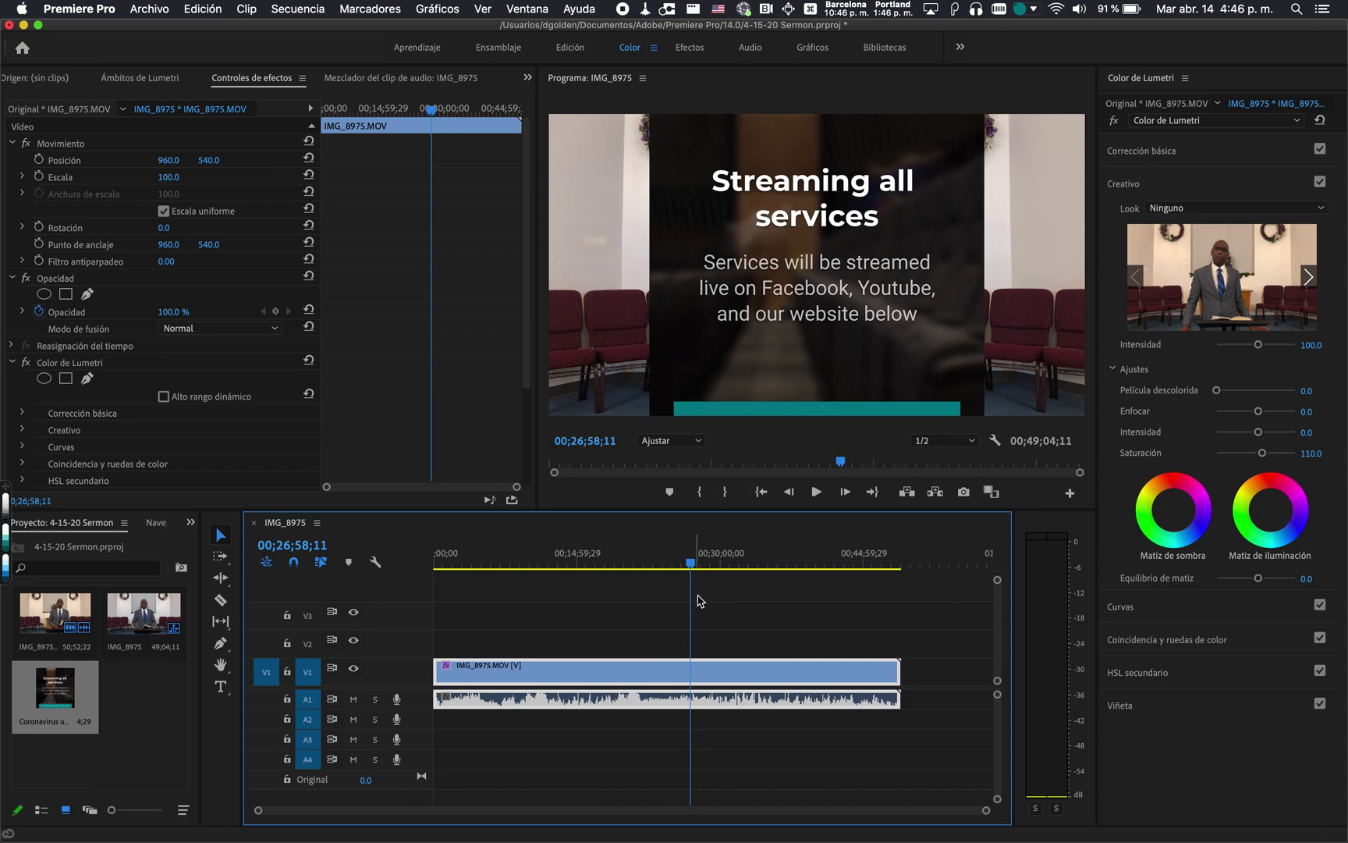
scroll(703, 601, up, 5)
scroll(702, 605, left, 10)
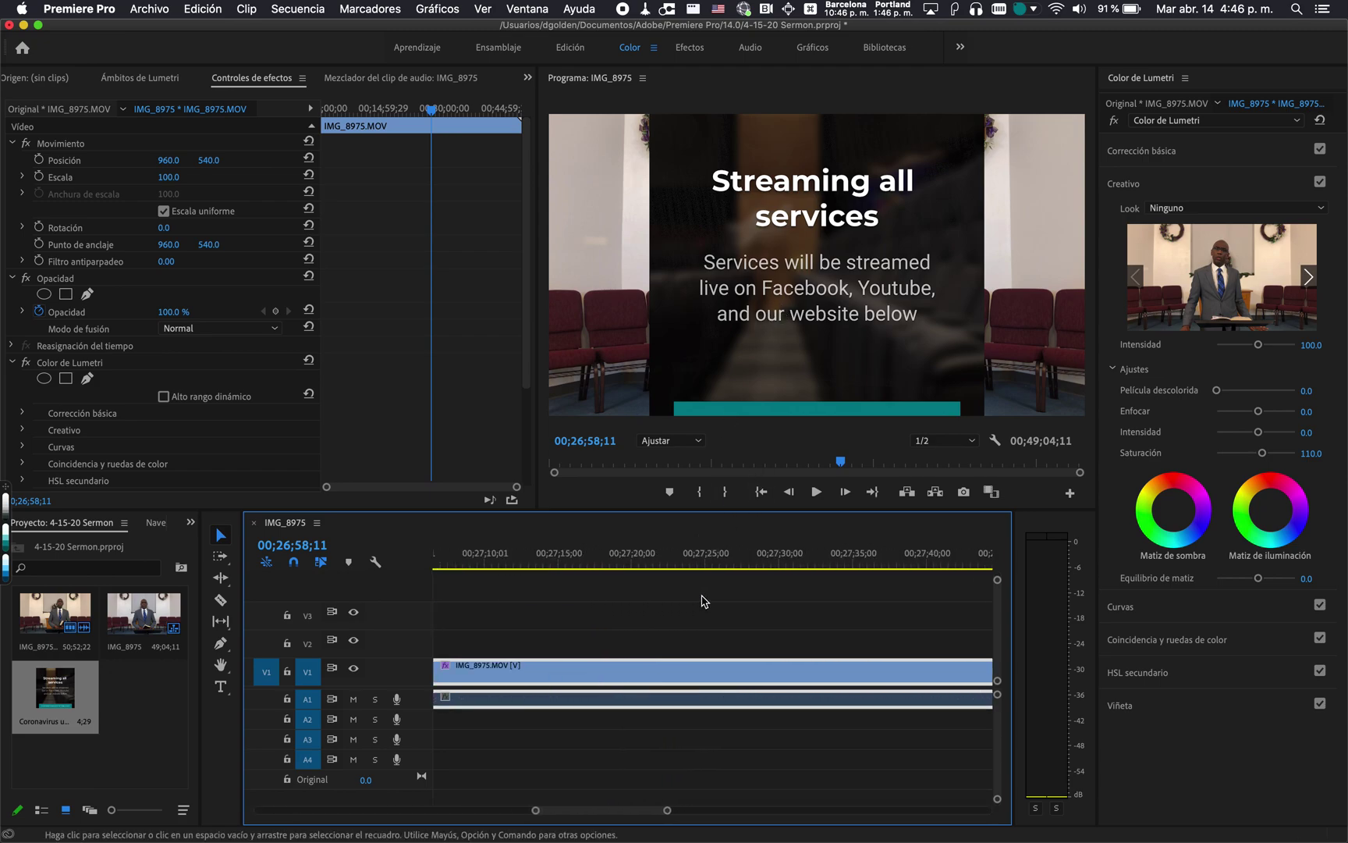
click(702, 616)
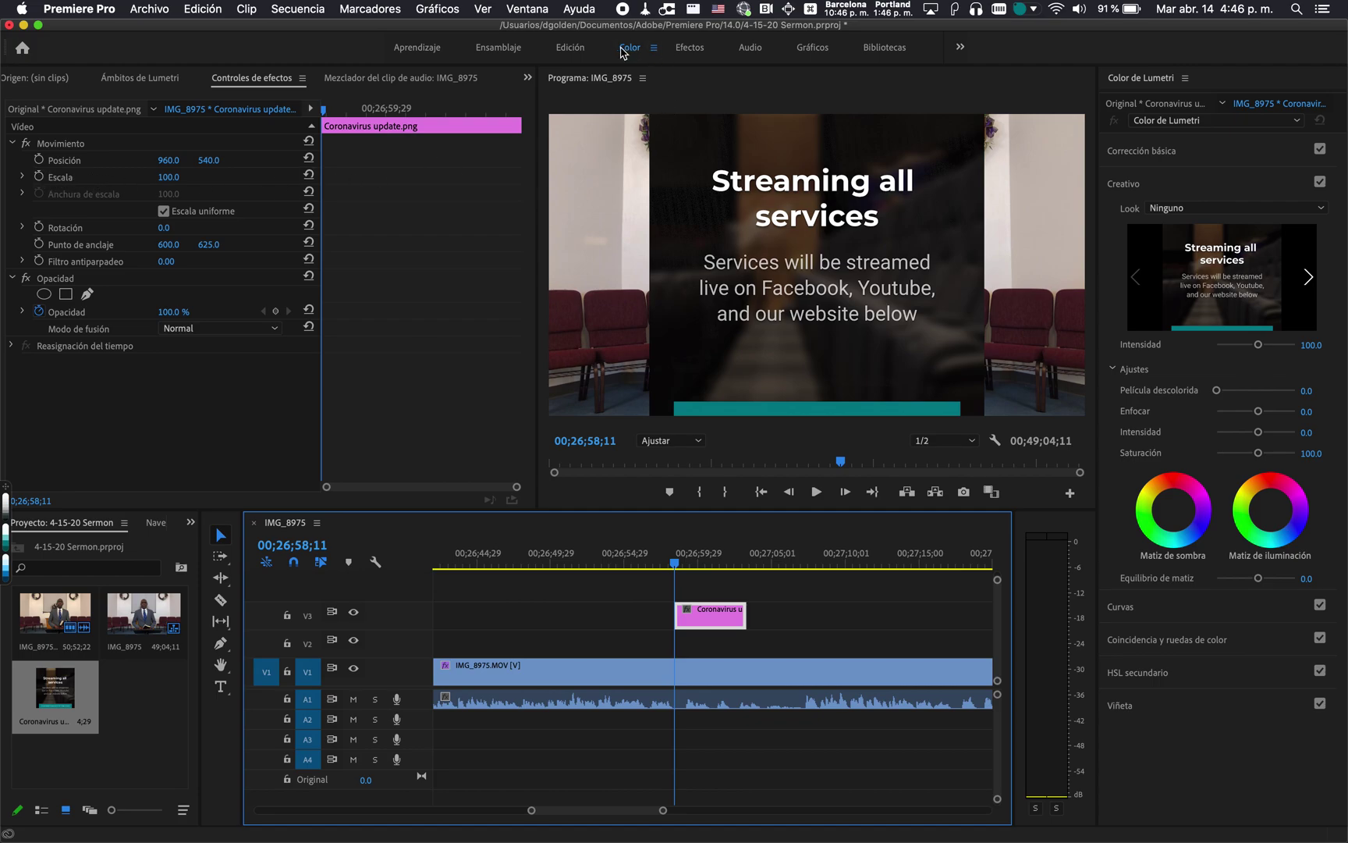
Switch to the Editing workspace and scale the Coronavirus update graphic to 87, trying a few nearby values first.
click(569, 48)
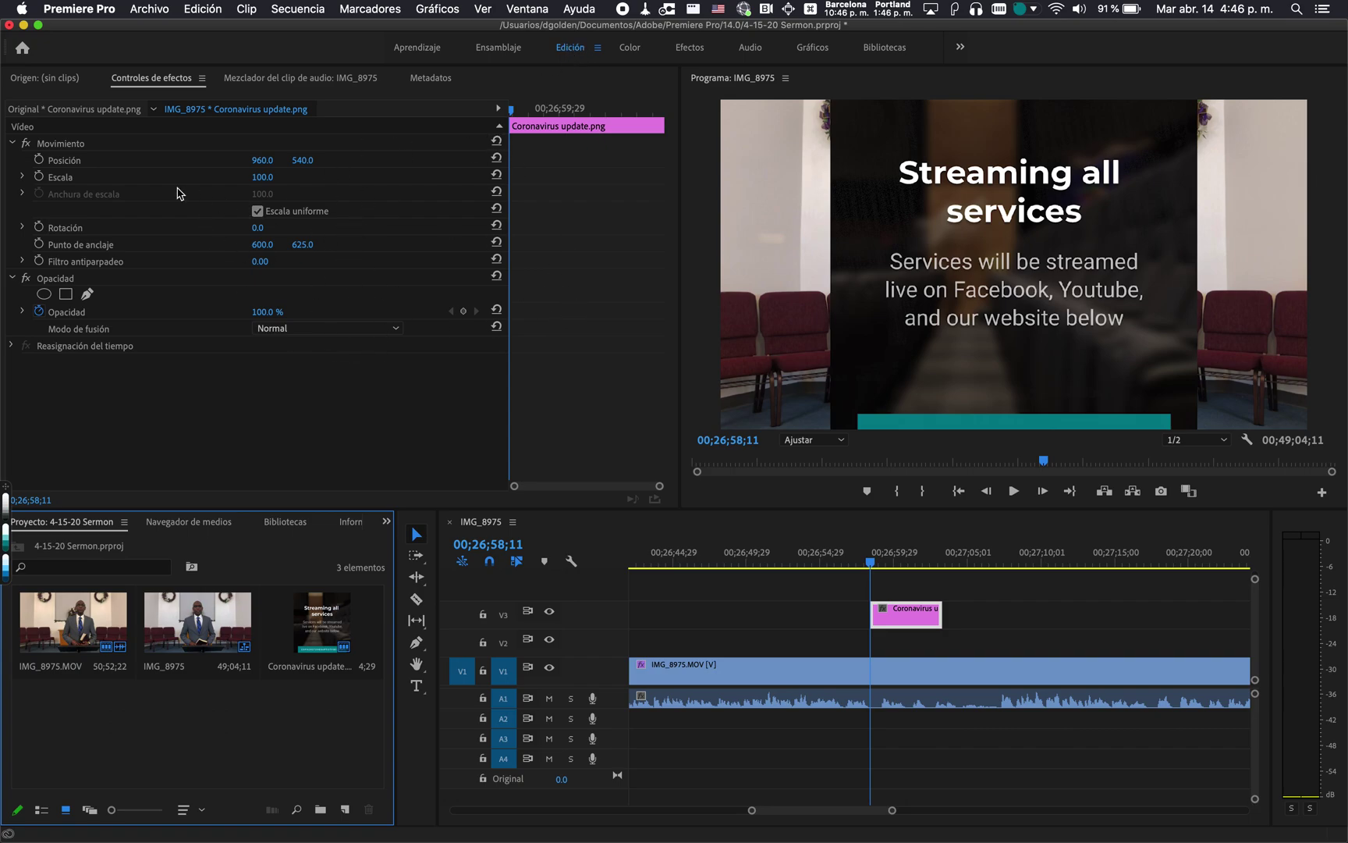
click(272, 176)
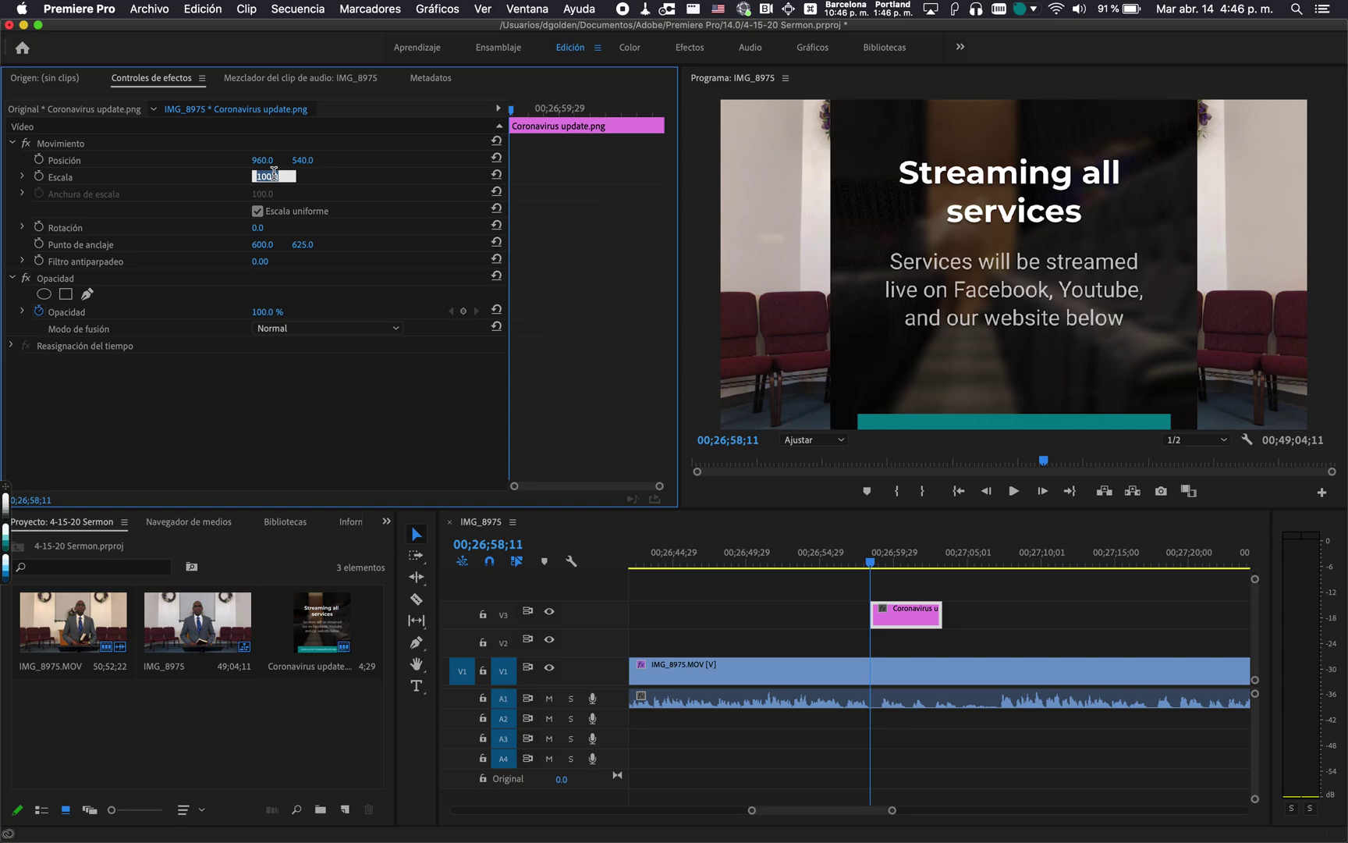
text(90)
key(Return)
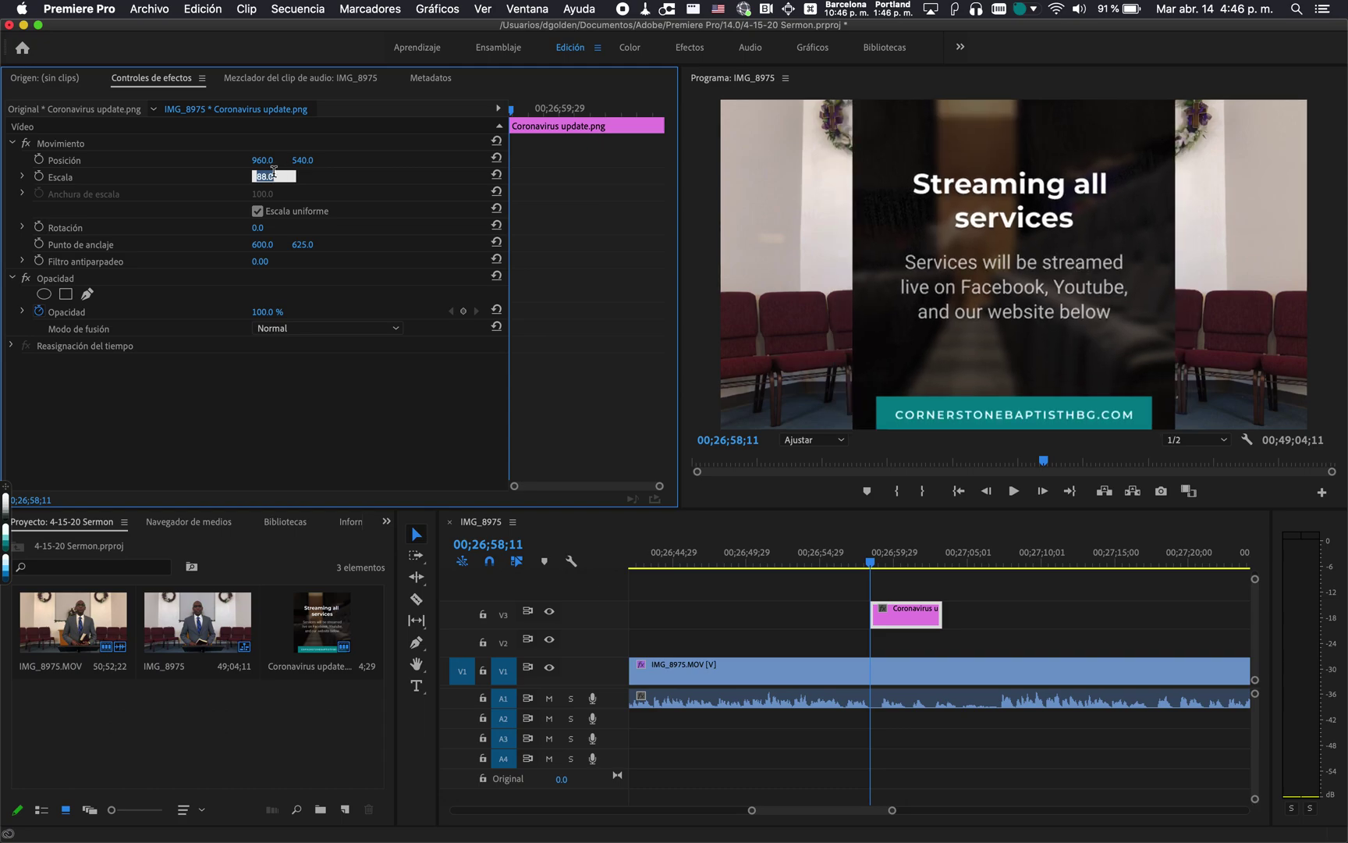
text(87)
key(Return)
text(84)
key(Return)
text(86)
key(Return)
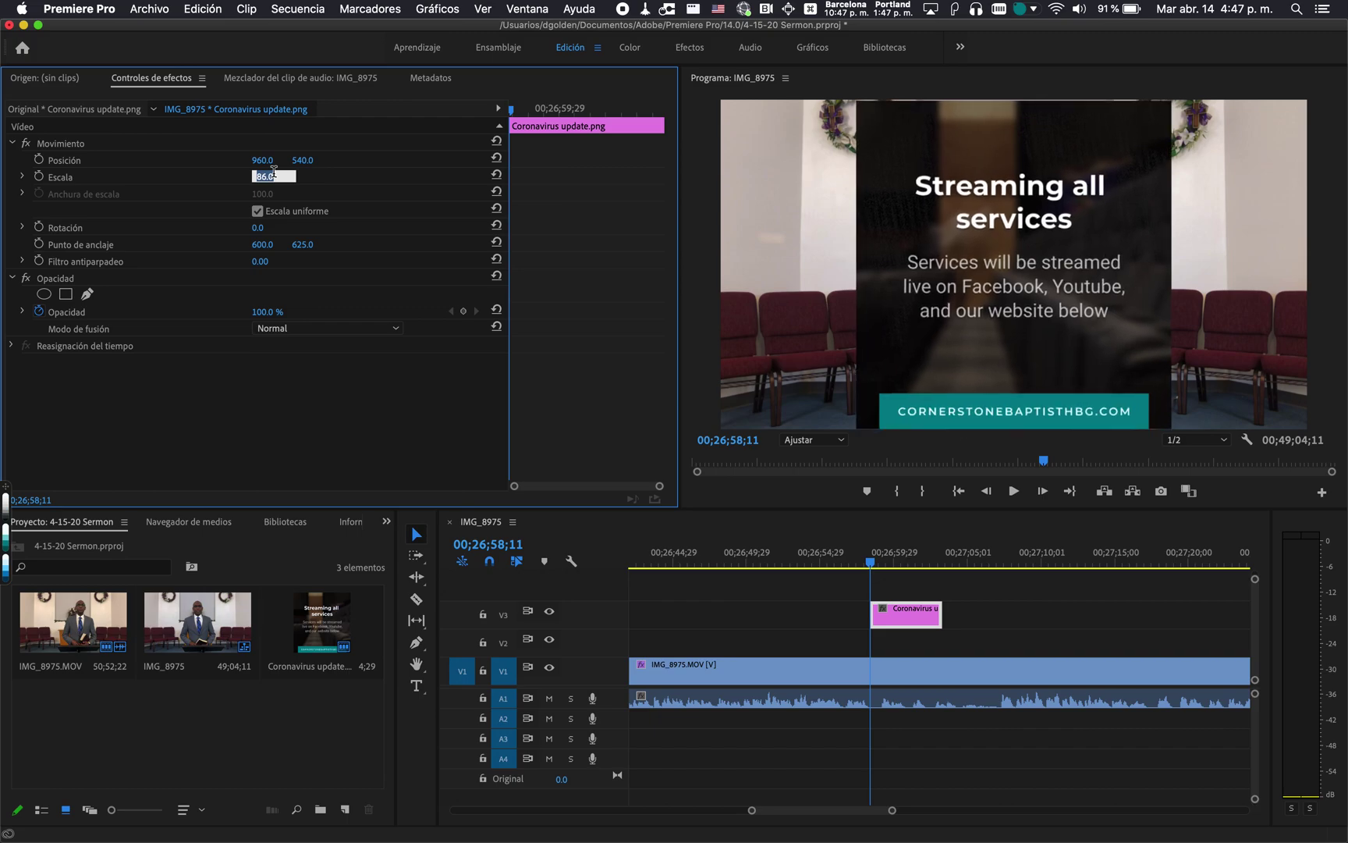
text(87)
key(Return)
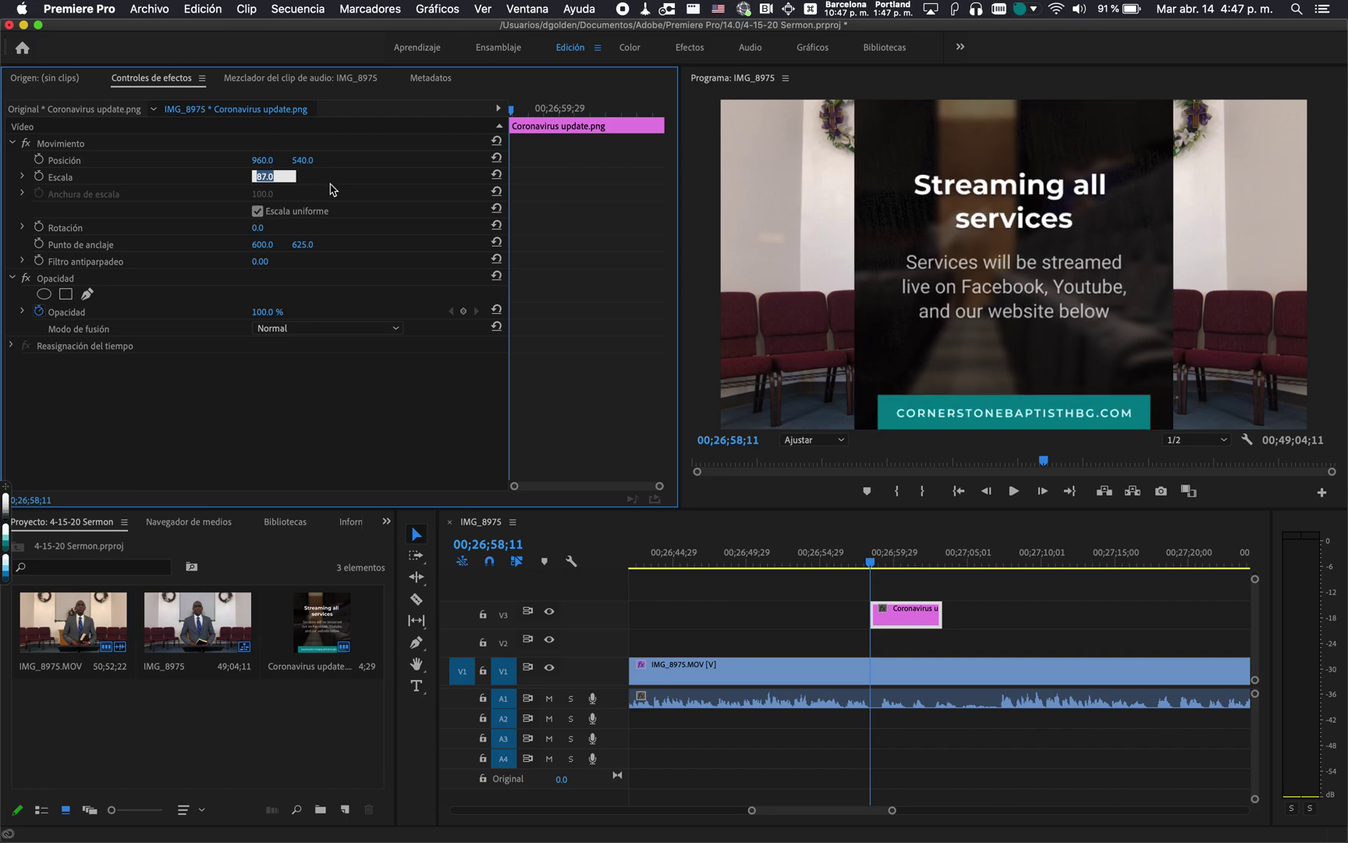
click(340, 192)
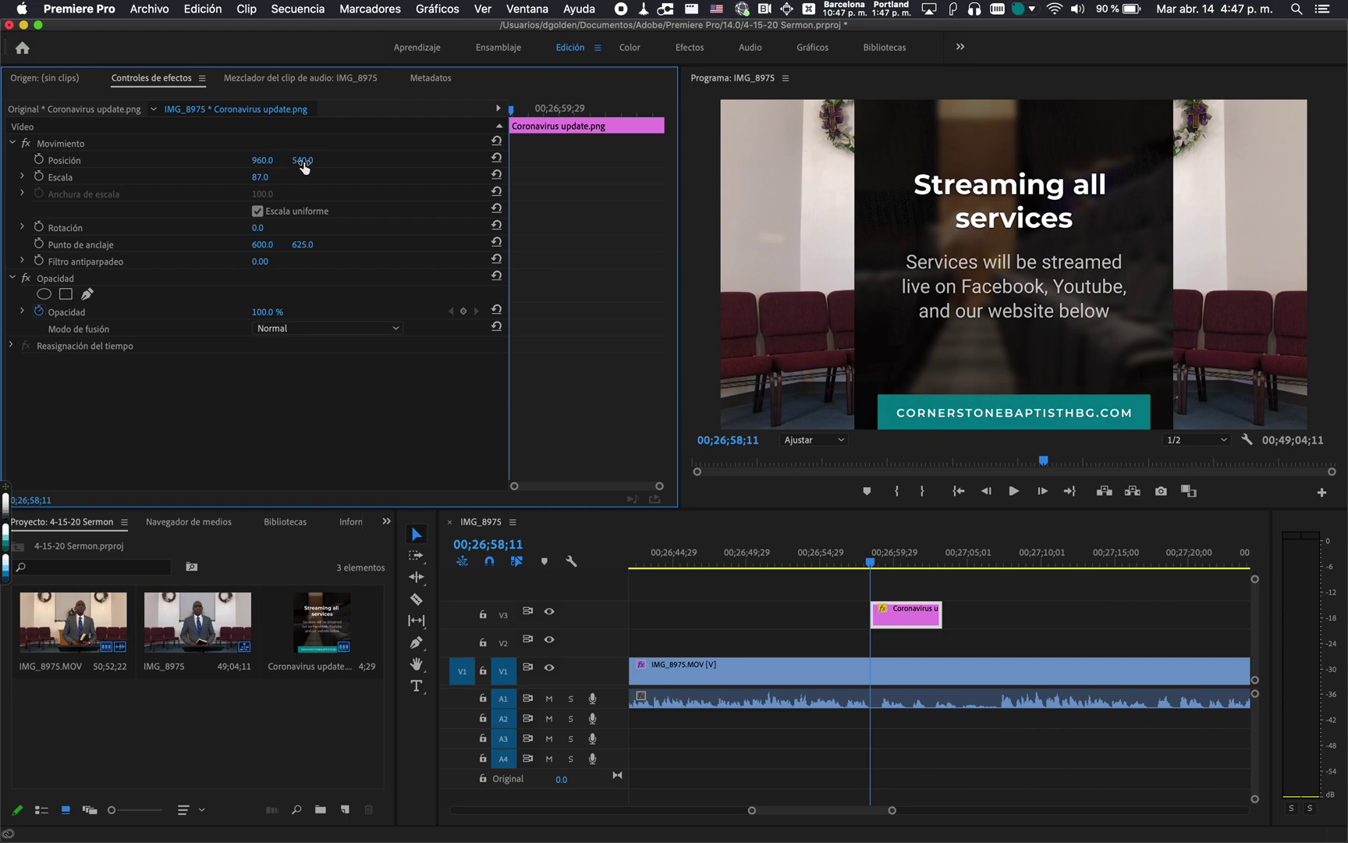
Shift the graphic sideways to a horizontal position of 1401.
drag(266, 160, 270, 161)
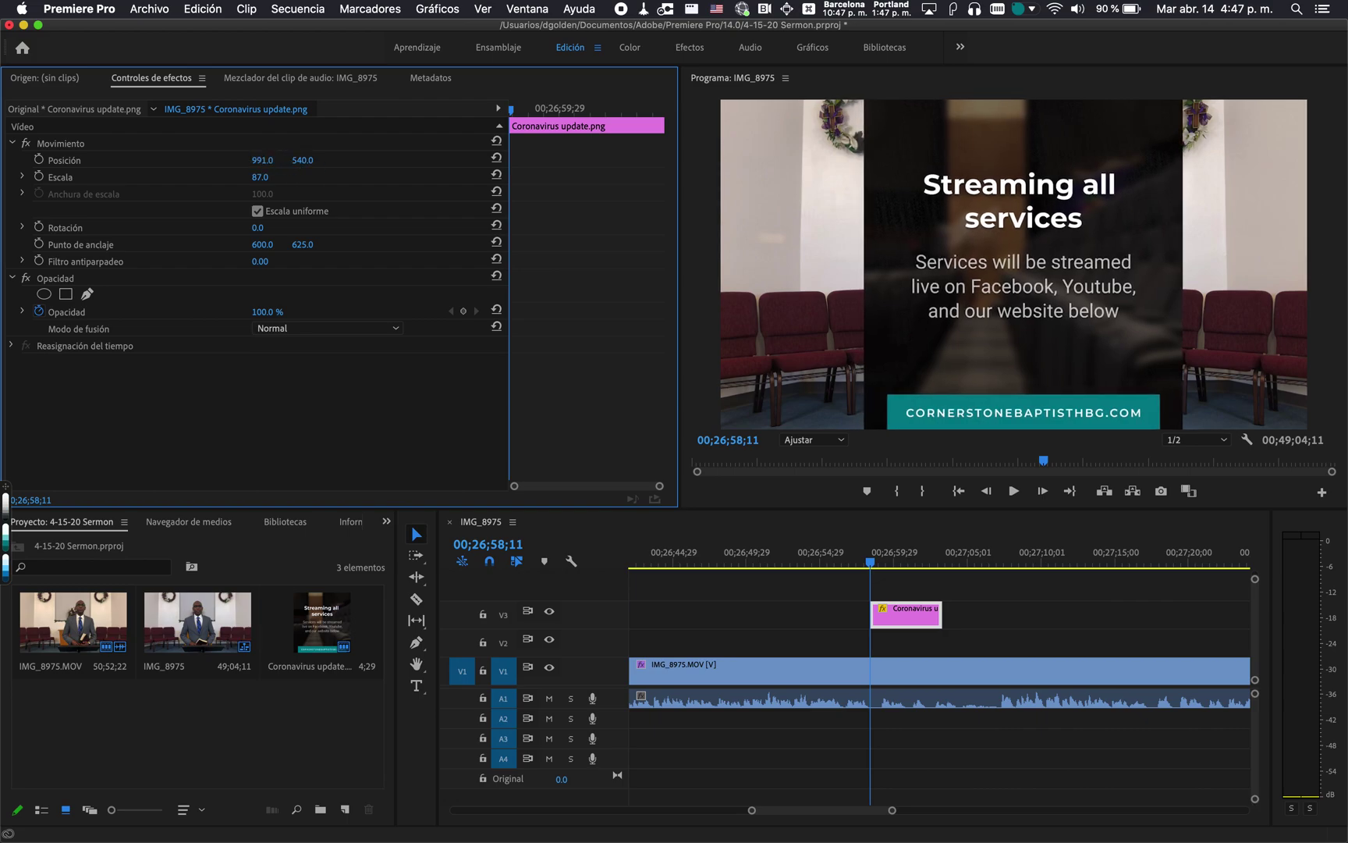
drag(269, 161, 560, 163)
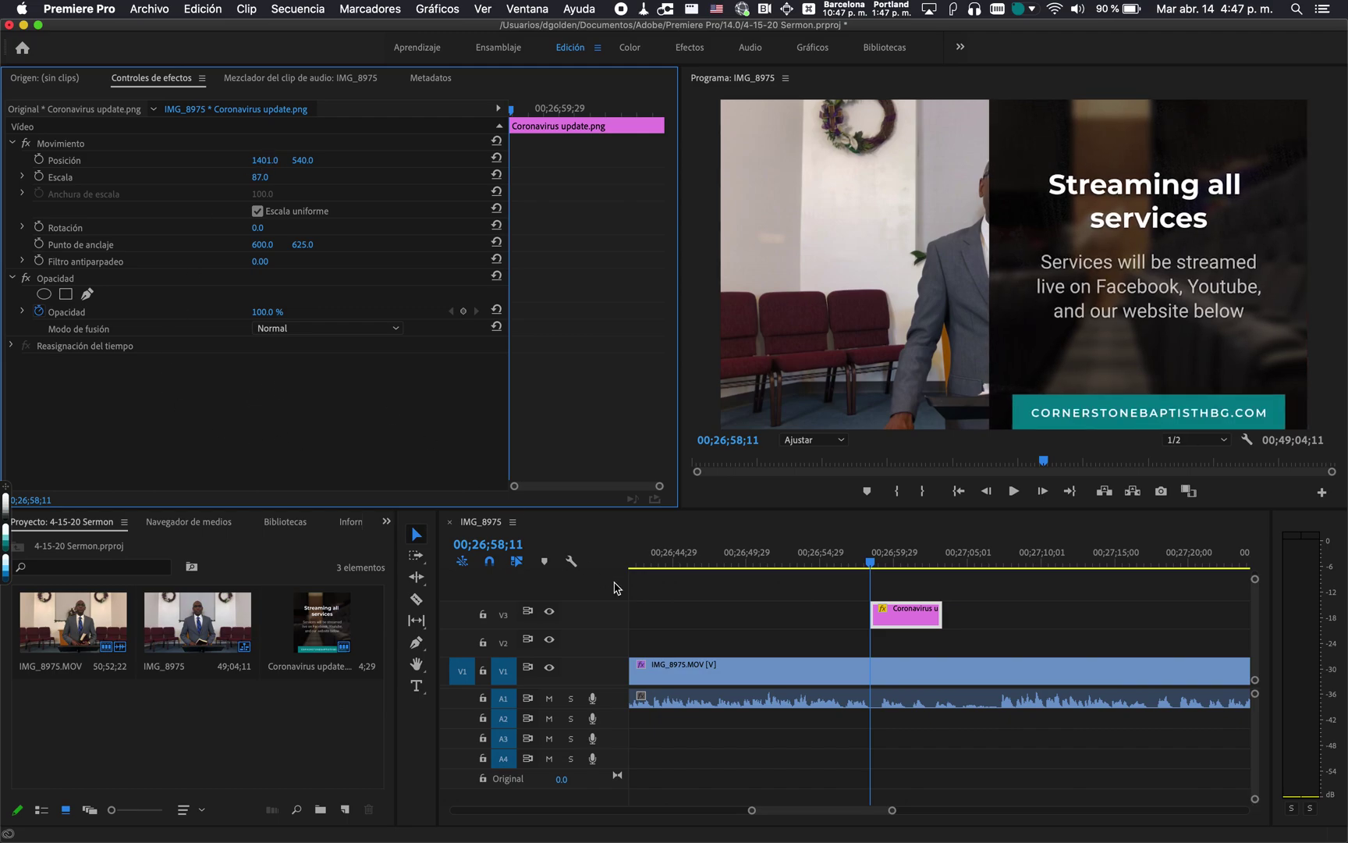
Play and scrub through the section with the graphic to check how it overlaps the speaker.
key(space)
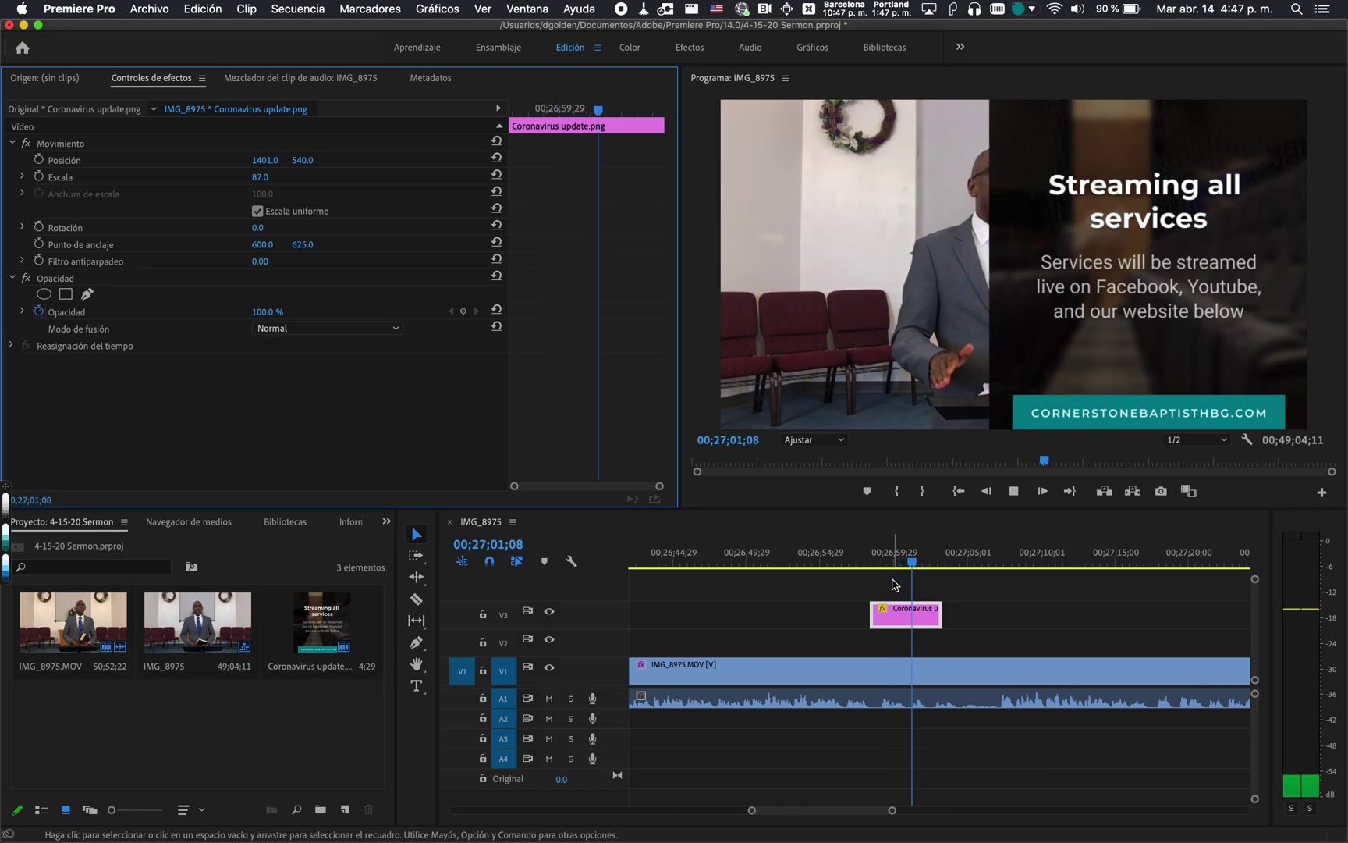
key(space)
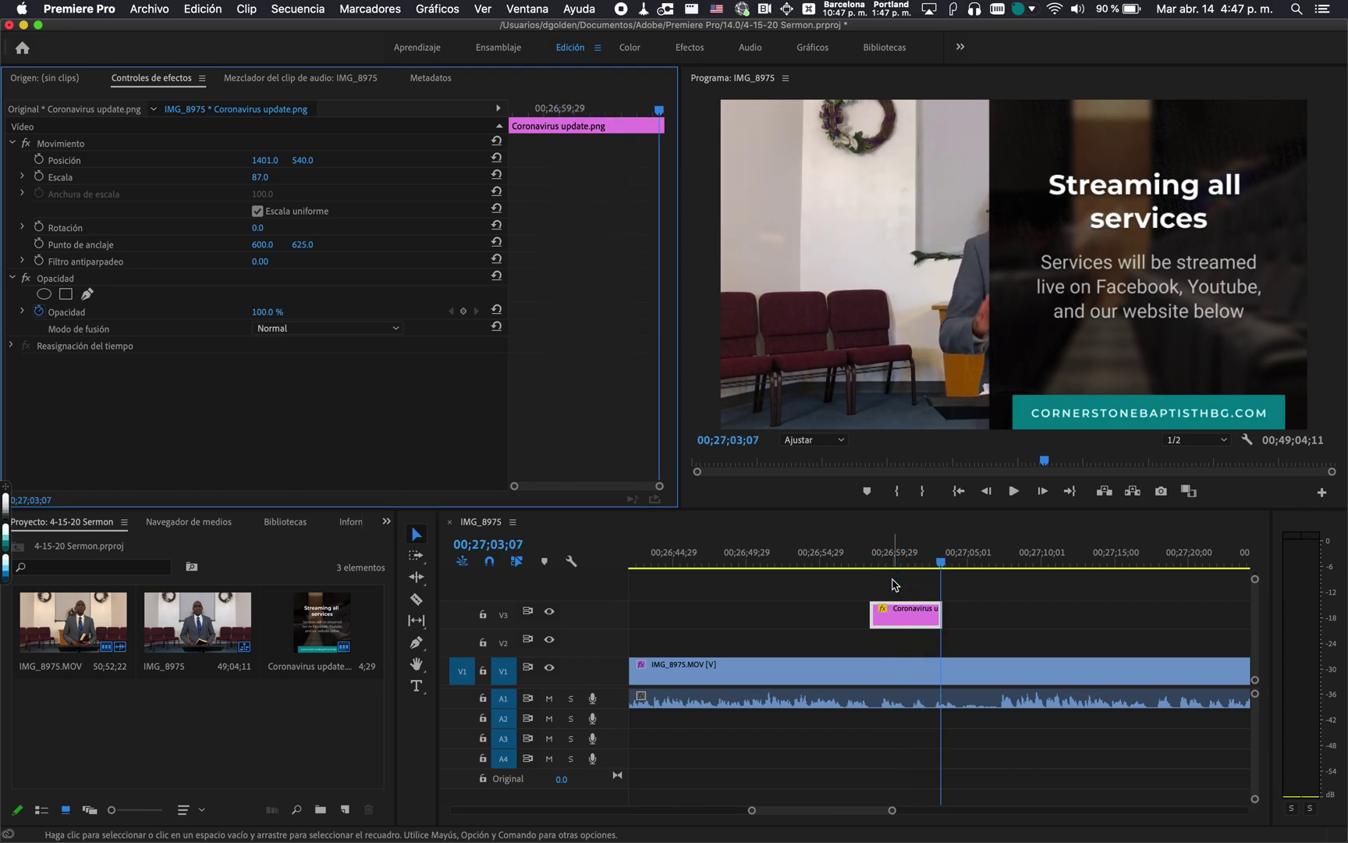
click(870, 564)
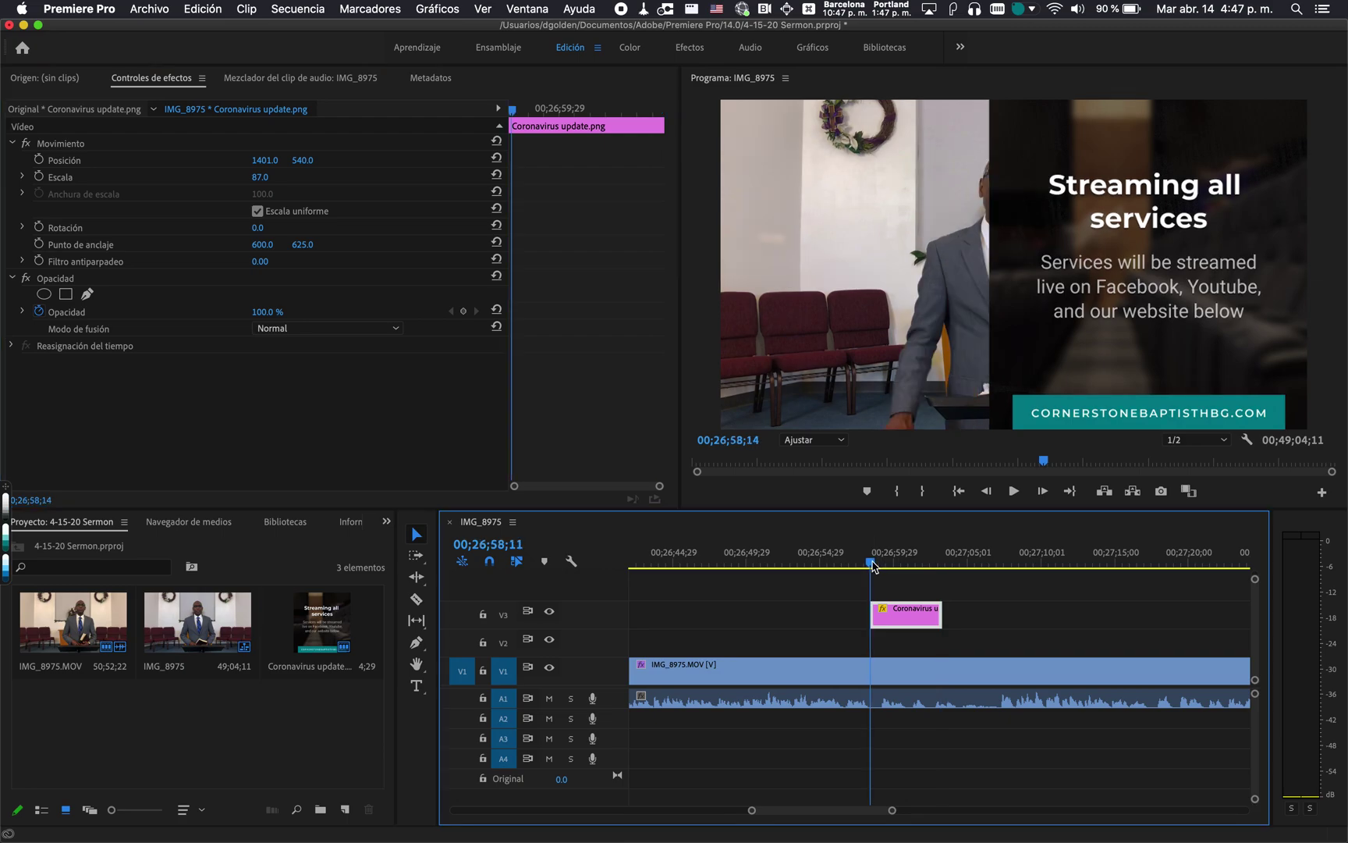
key(space)
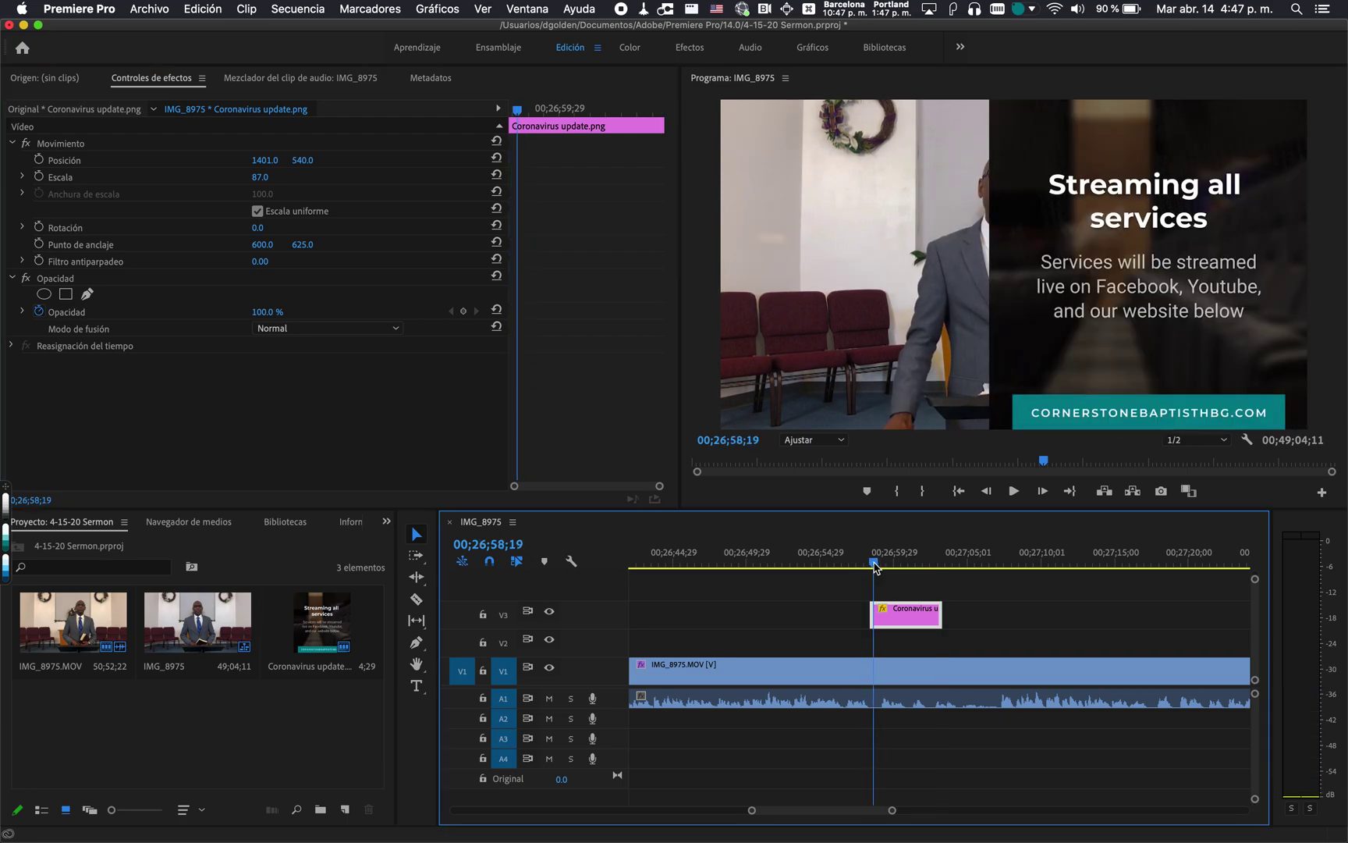
drag(875, 567, 861, 585)
drag(718, 562, 906, 565)
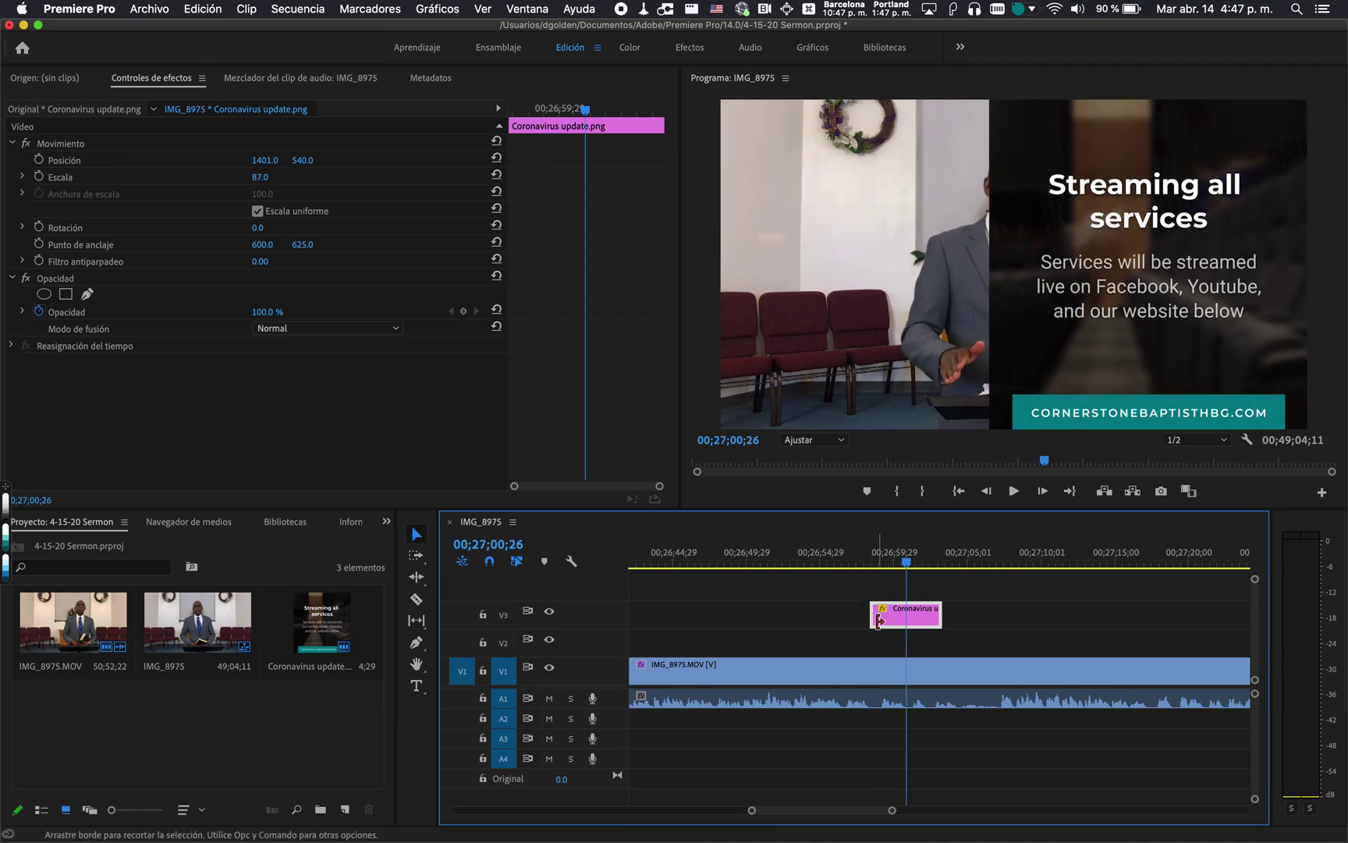
Split the IMG_8975.MOV clip at the start and end of the graphic and select the middle piece.
key(c)
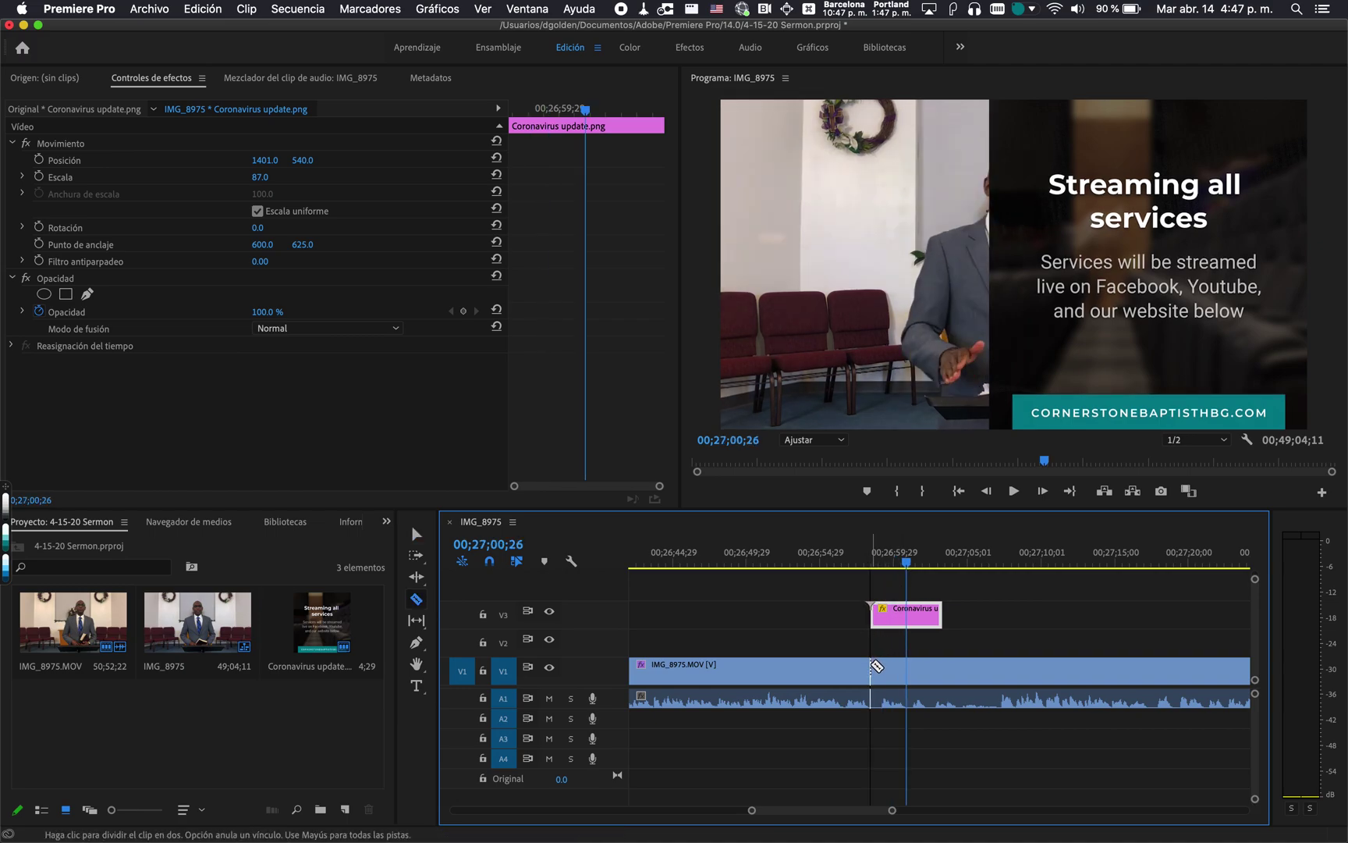
click(872, 666)
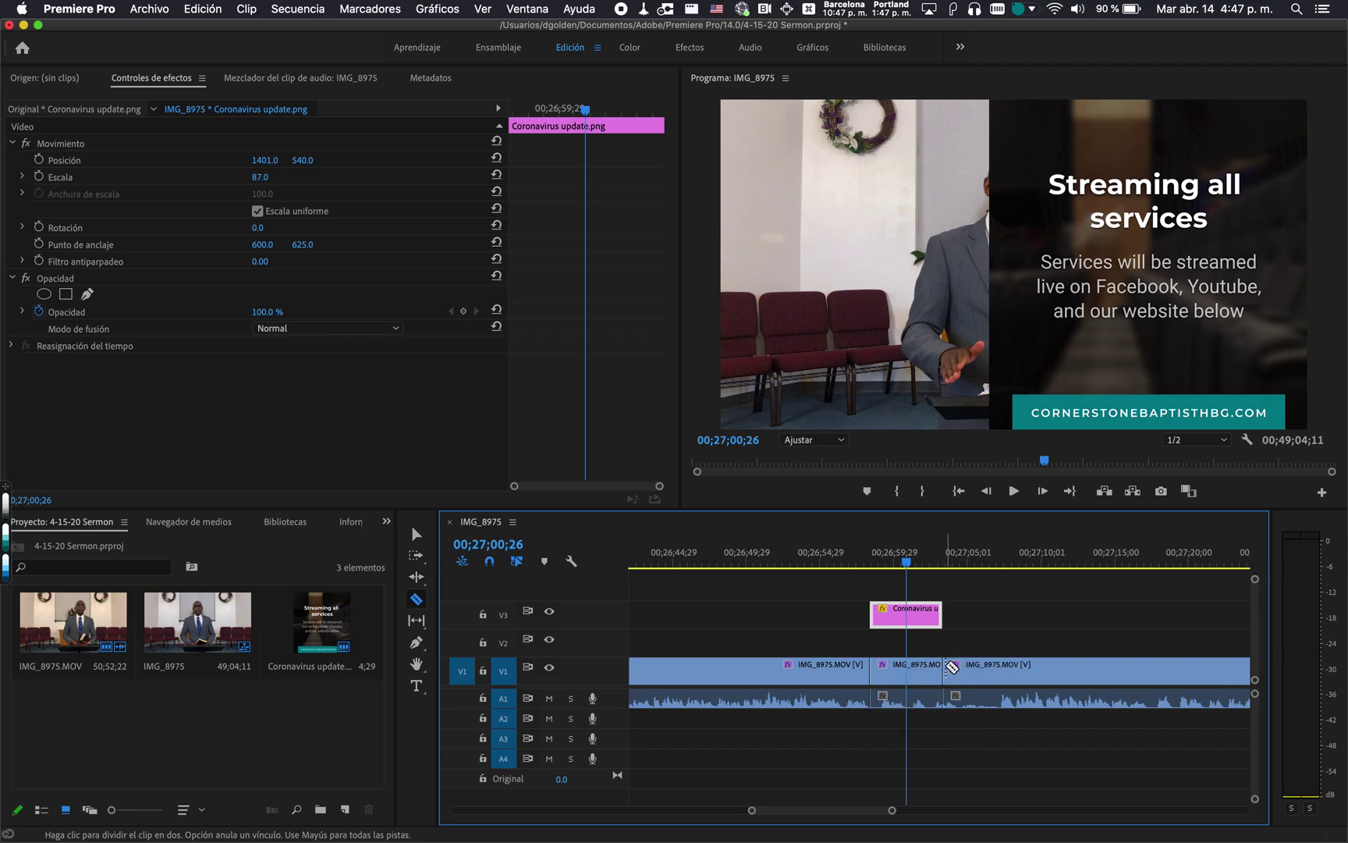
click(944, 669)
key(v)
click(924, 685)
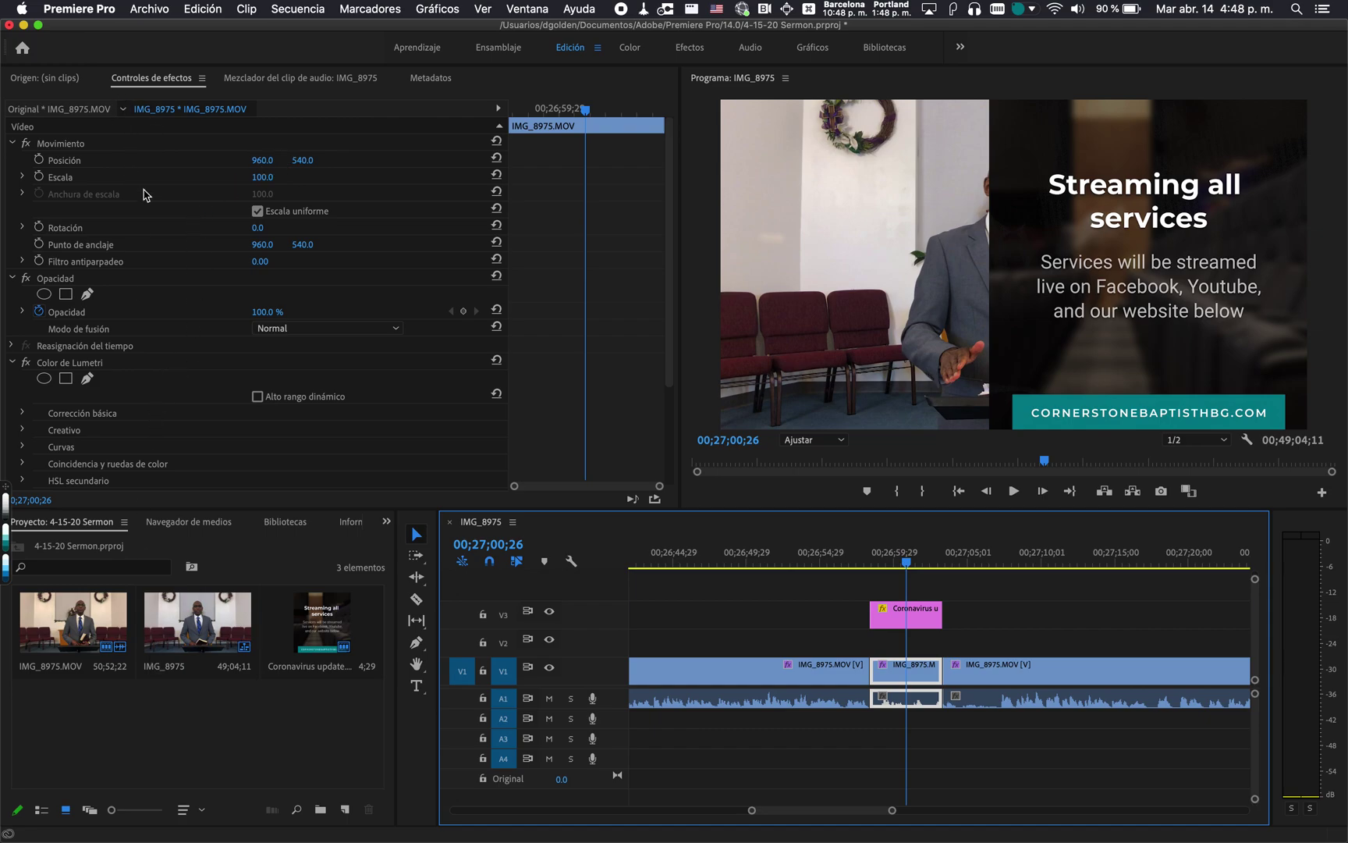
Display the effects library (Efectos) in place of the project media.
scroll(147, 196, down, 3)
scroll(336, 529, down, 4)
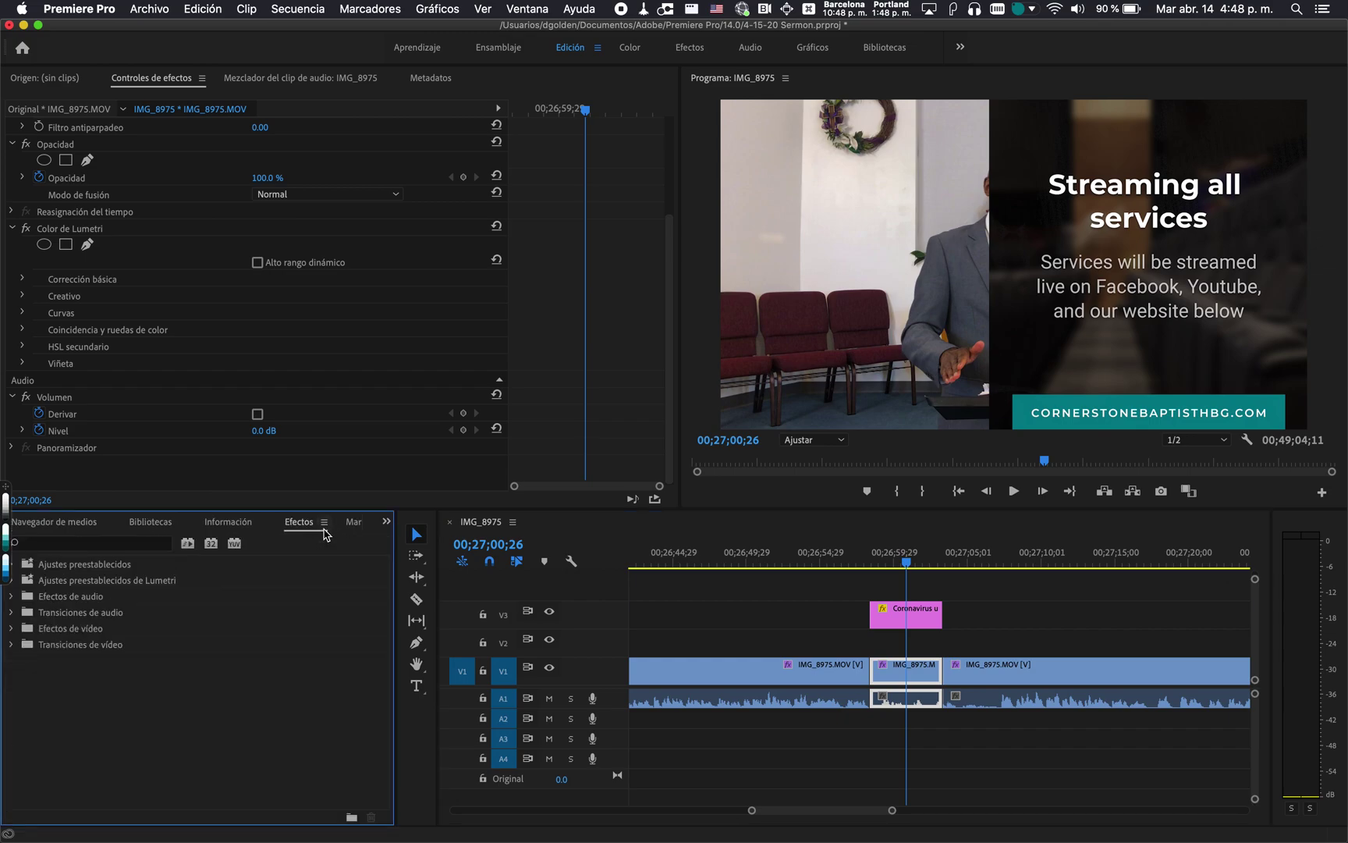
scroll(287, 529, up, 4)
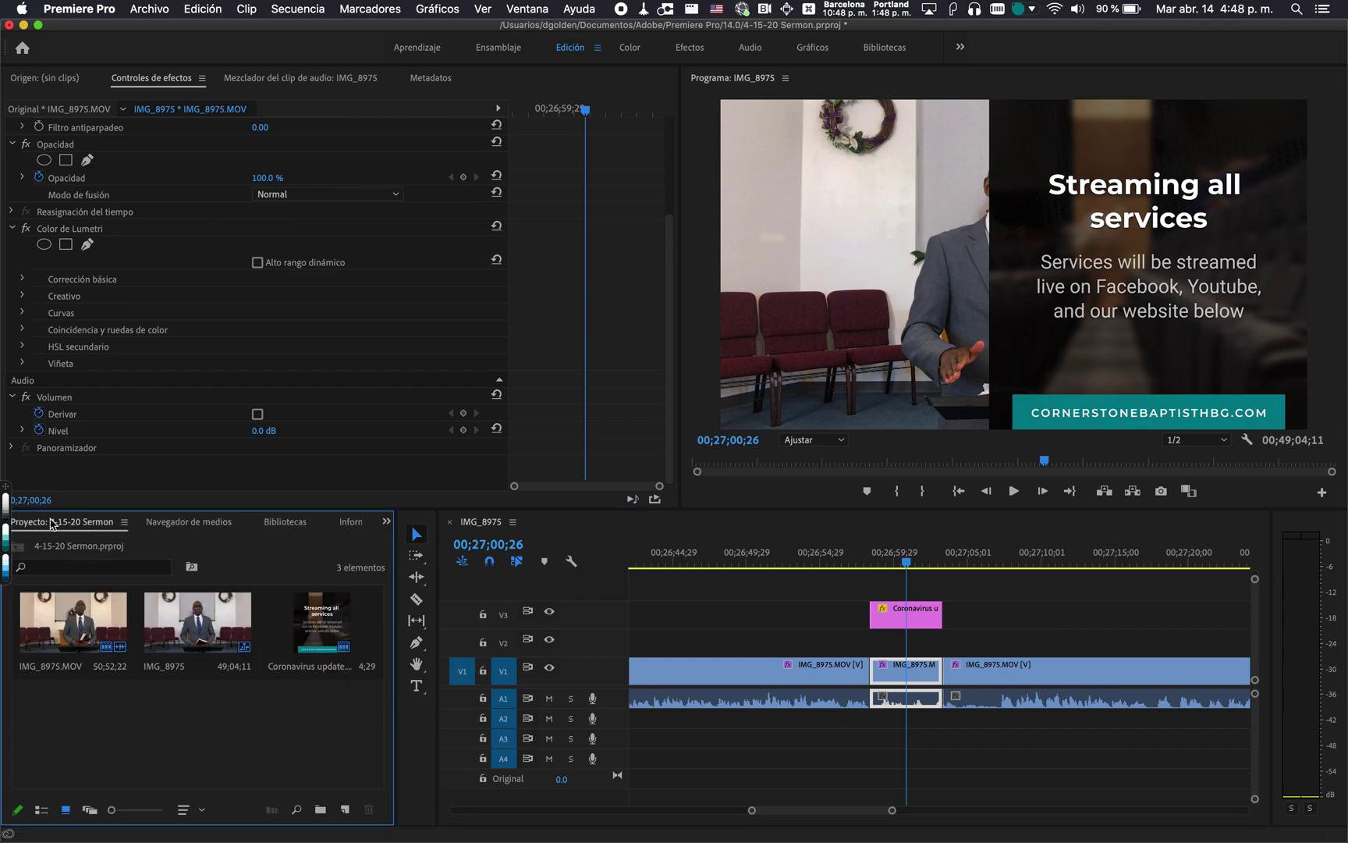
drag(5, 487, 2, 100)
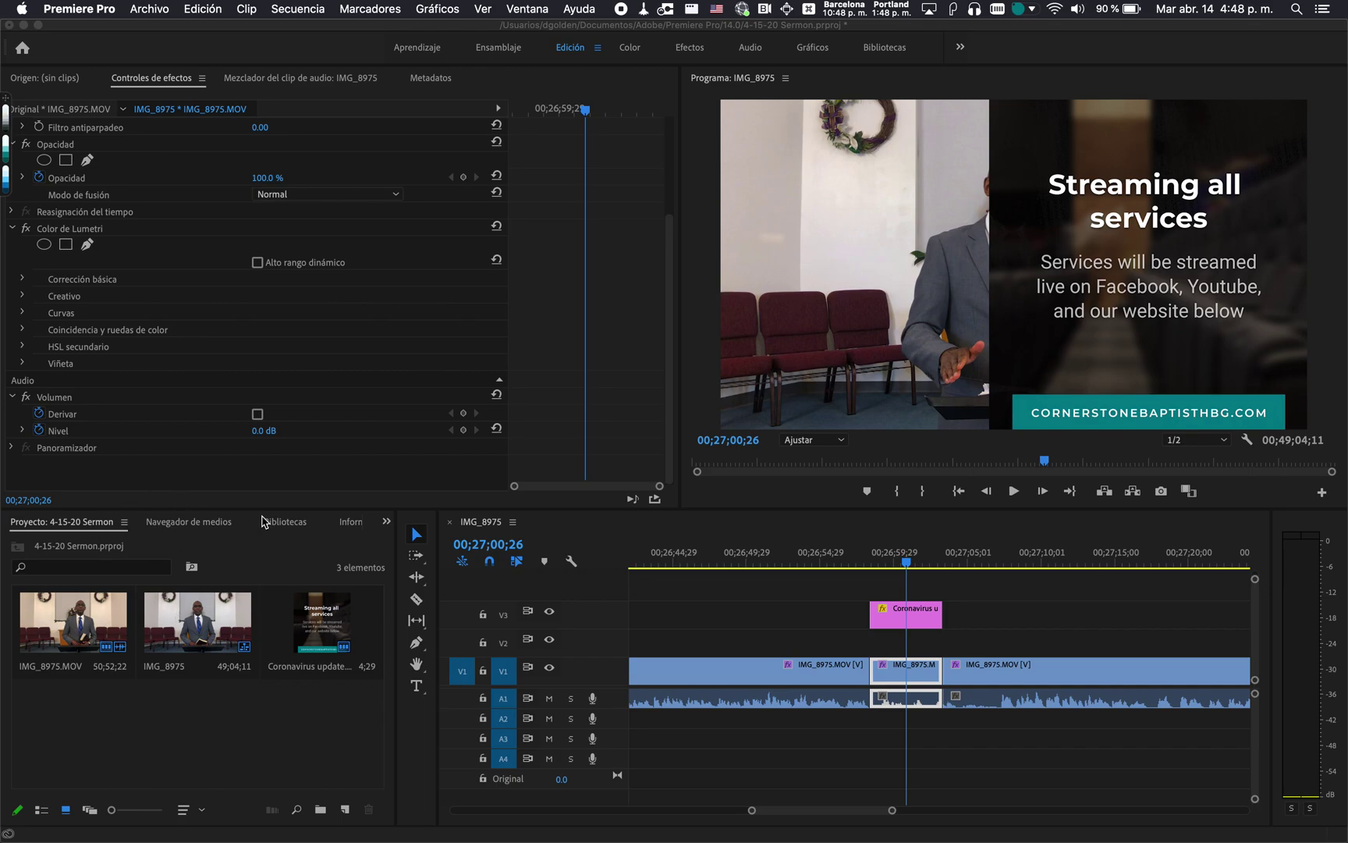
scroll(330, 525, down, 4)
scroll(330, 524, down, 2)
click(388, 523)
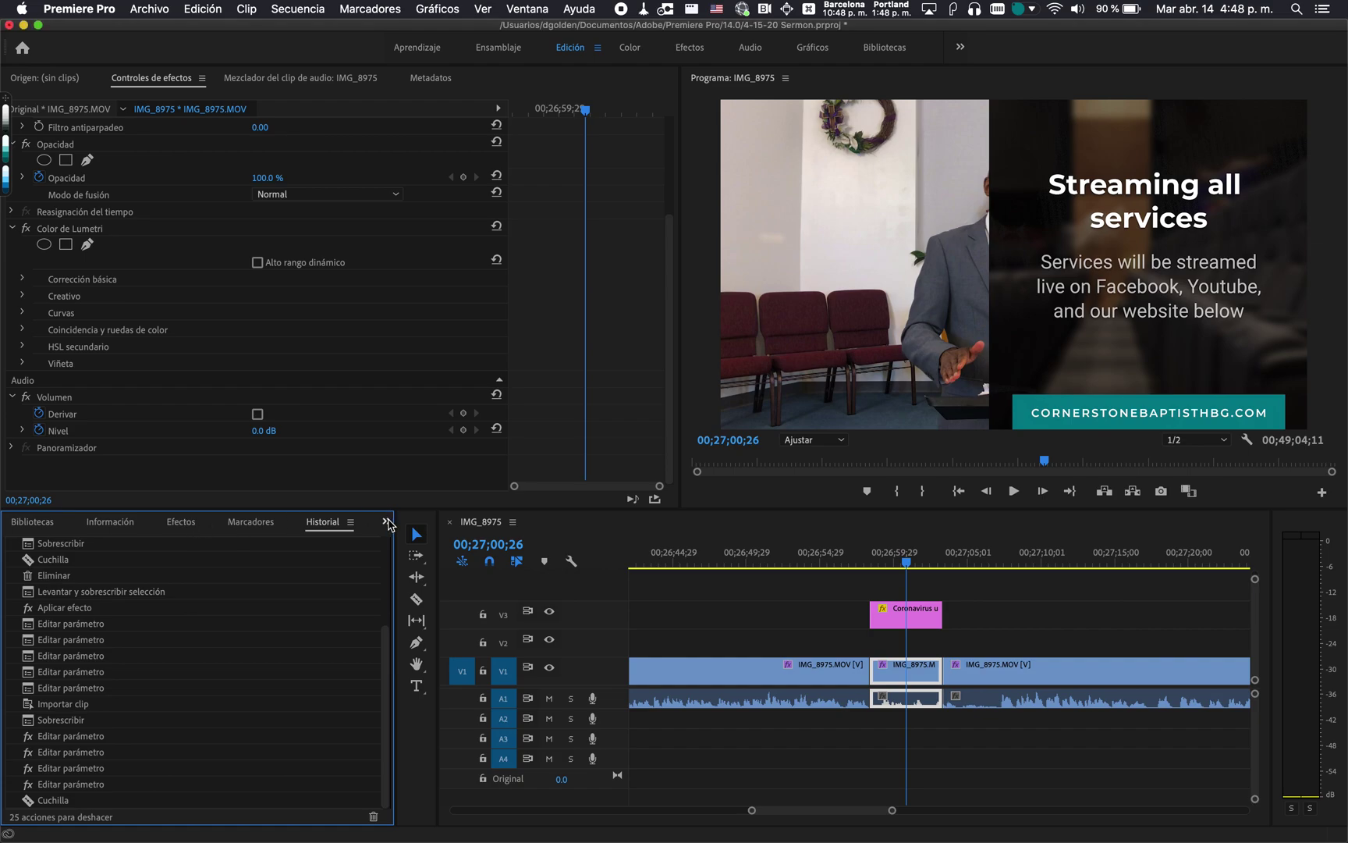
click(388, 527)
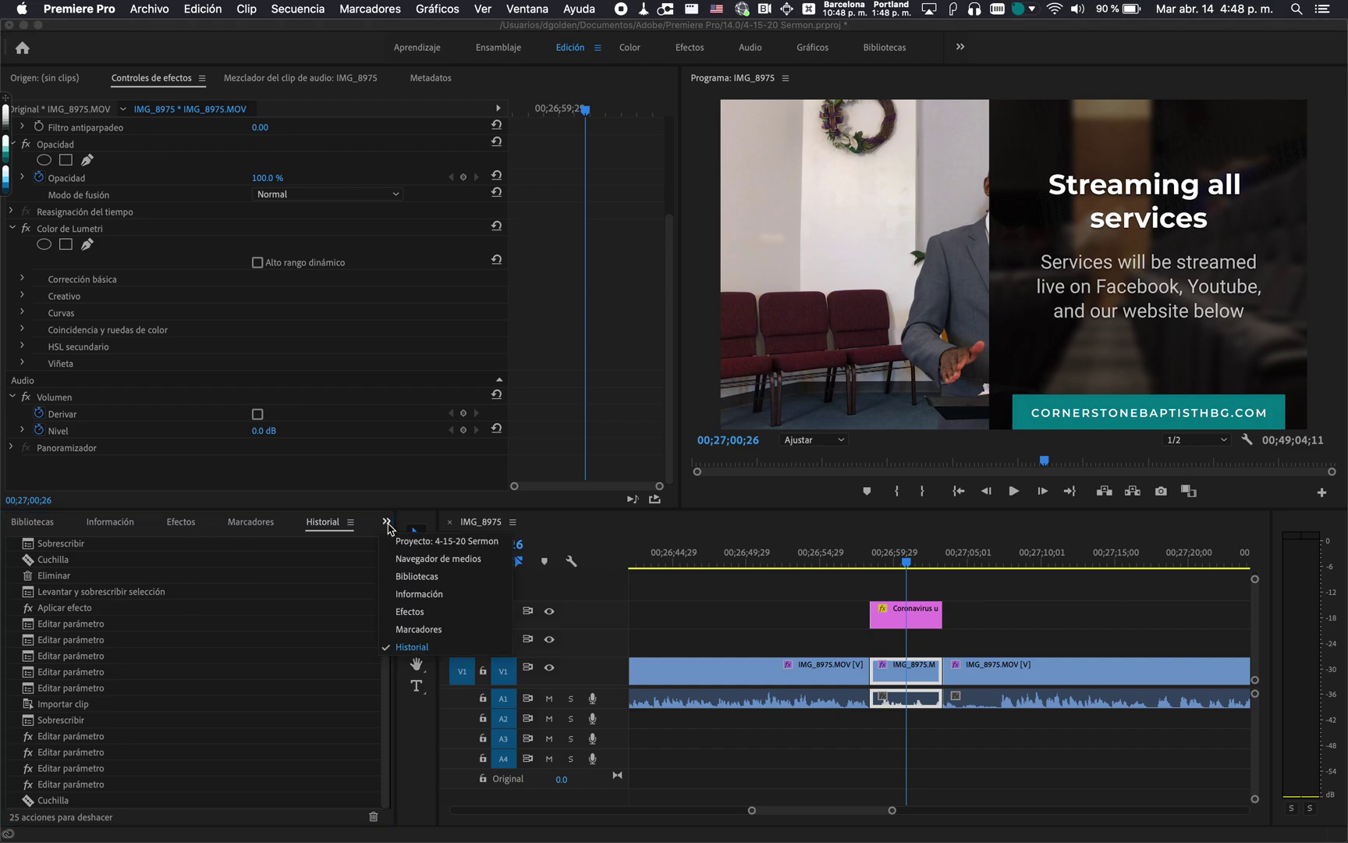
click(414, 616)
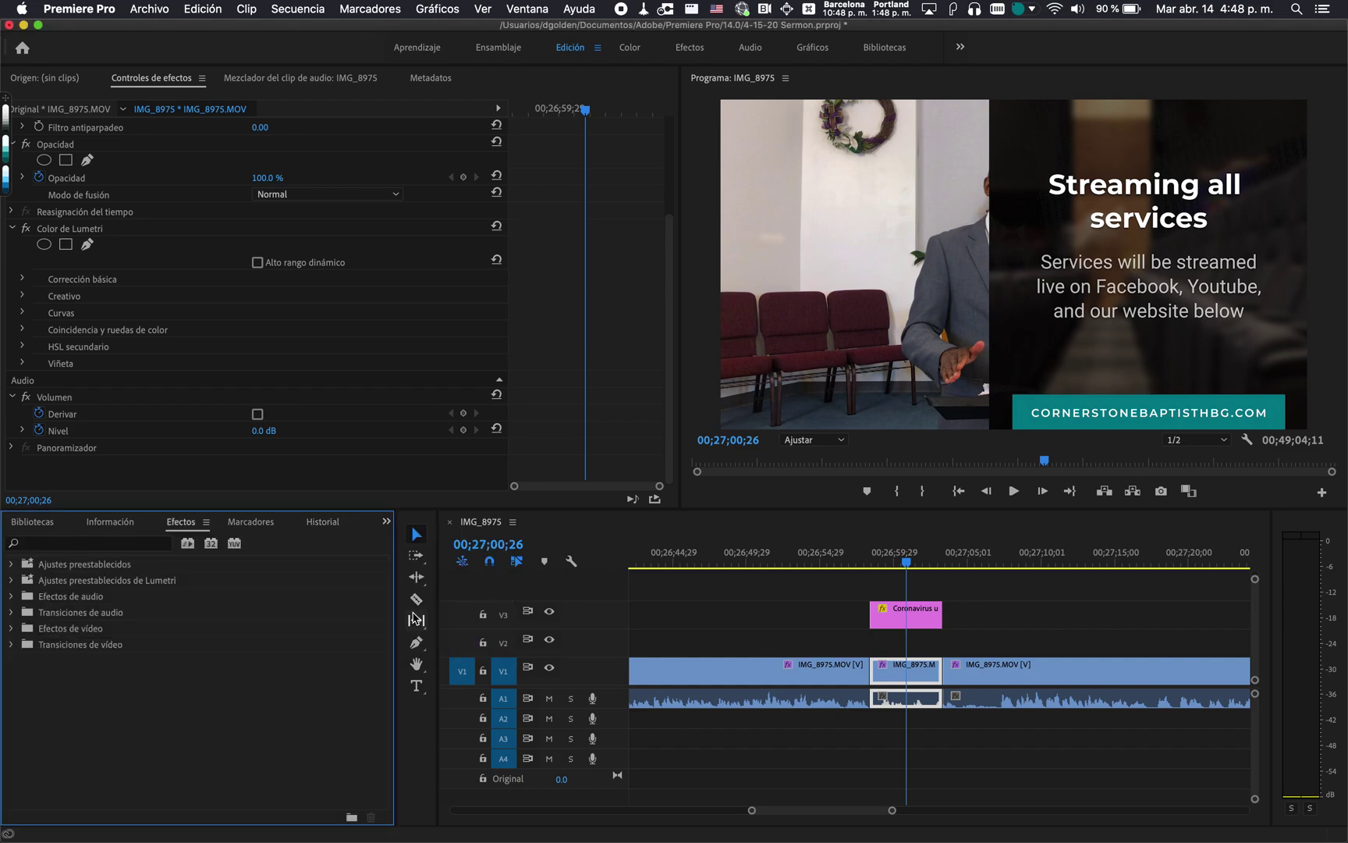
Apply the Recortar (Crop) video effect from the Transformar category to the middle IMG_8975.MOV piece and select it in the clip's effect settings.
click(12, 629)
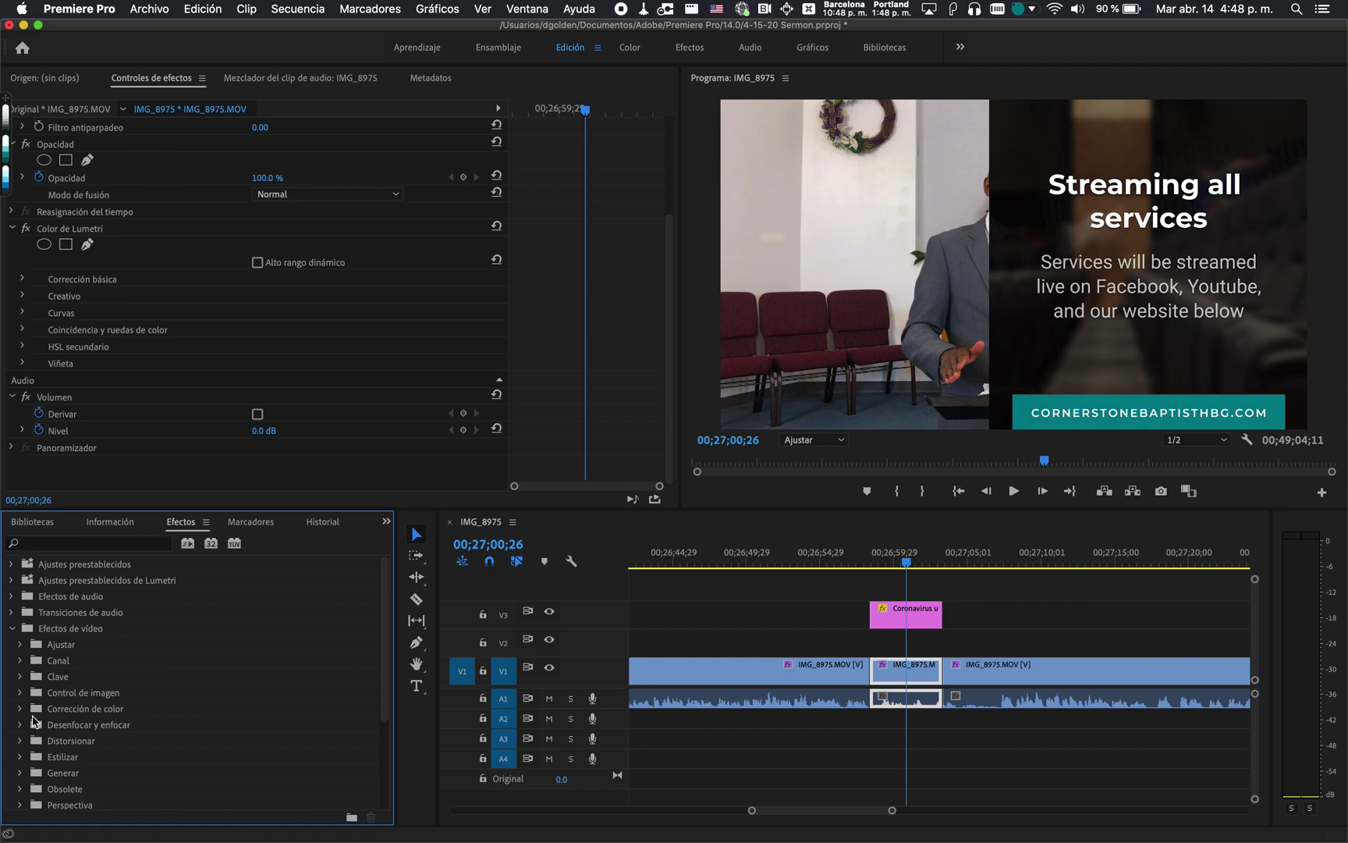
scroll(37, 777, down, 5)
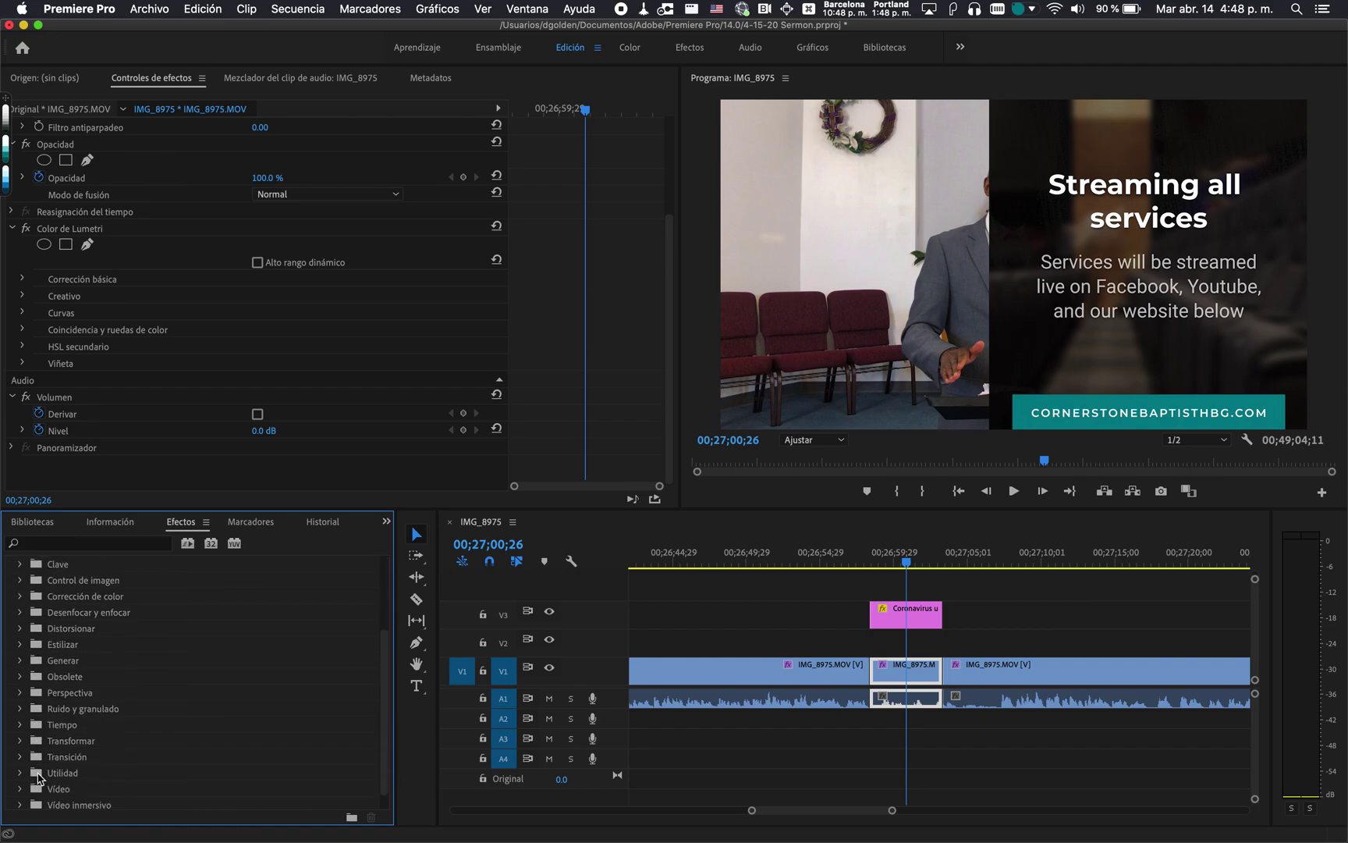
click(20, 724)
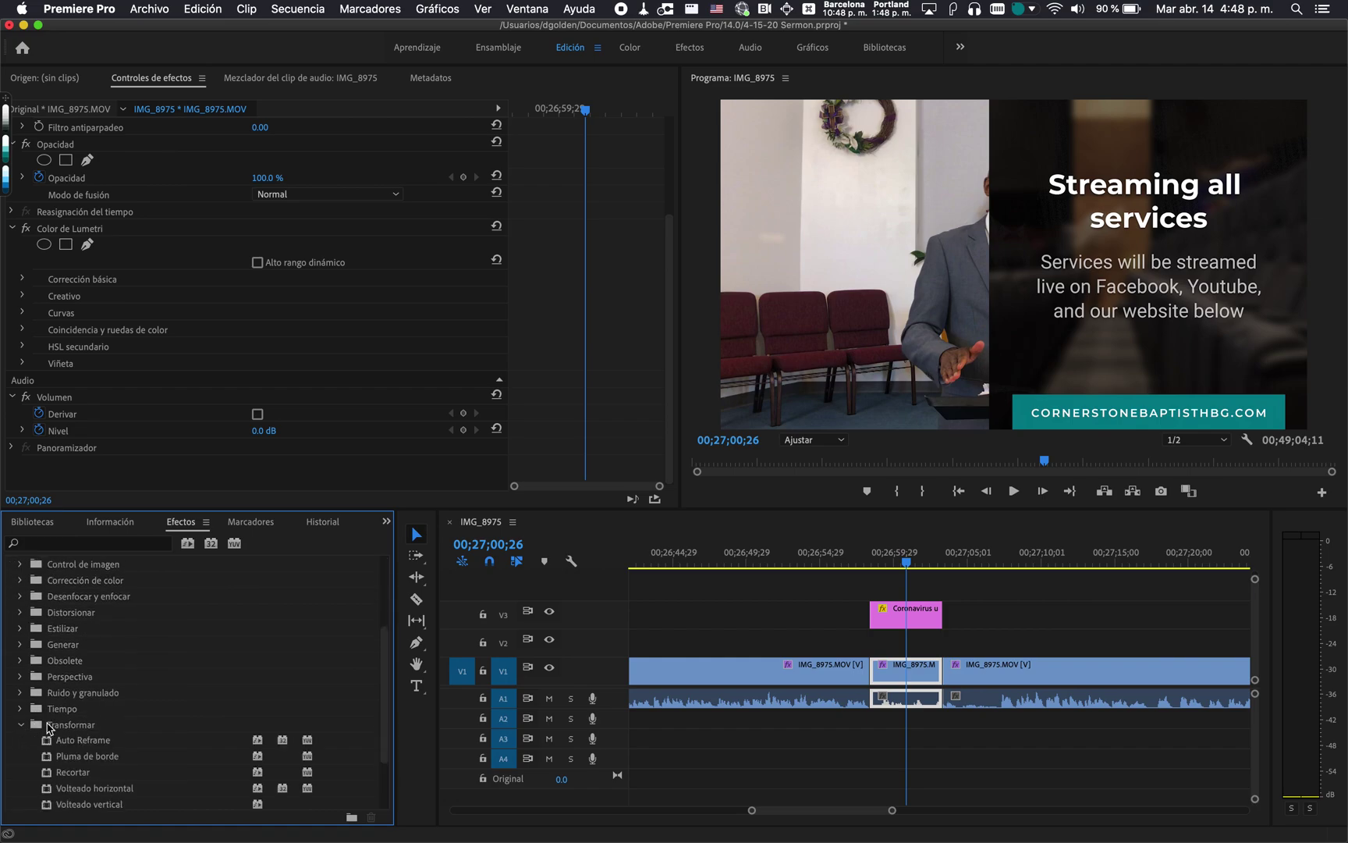
scroll(46, 726, down, 3)
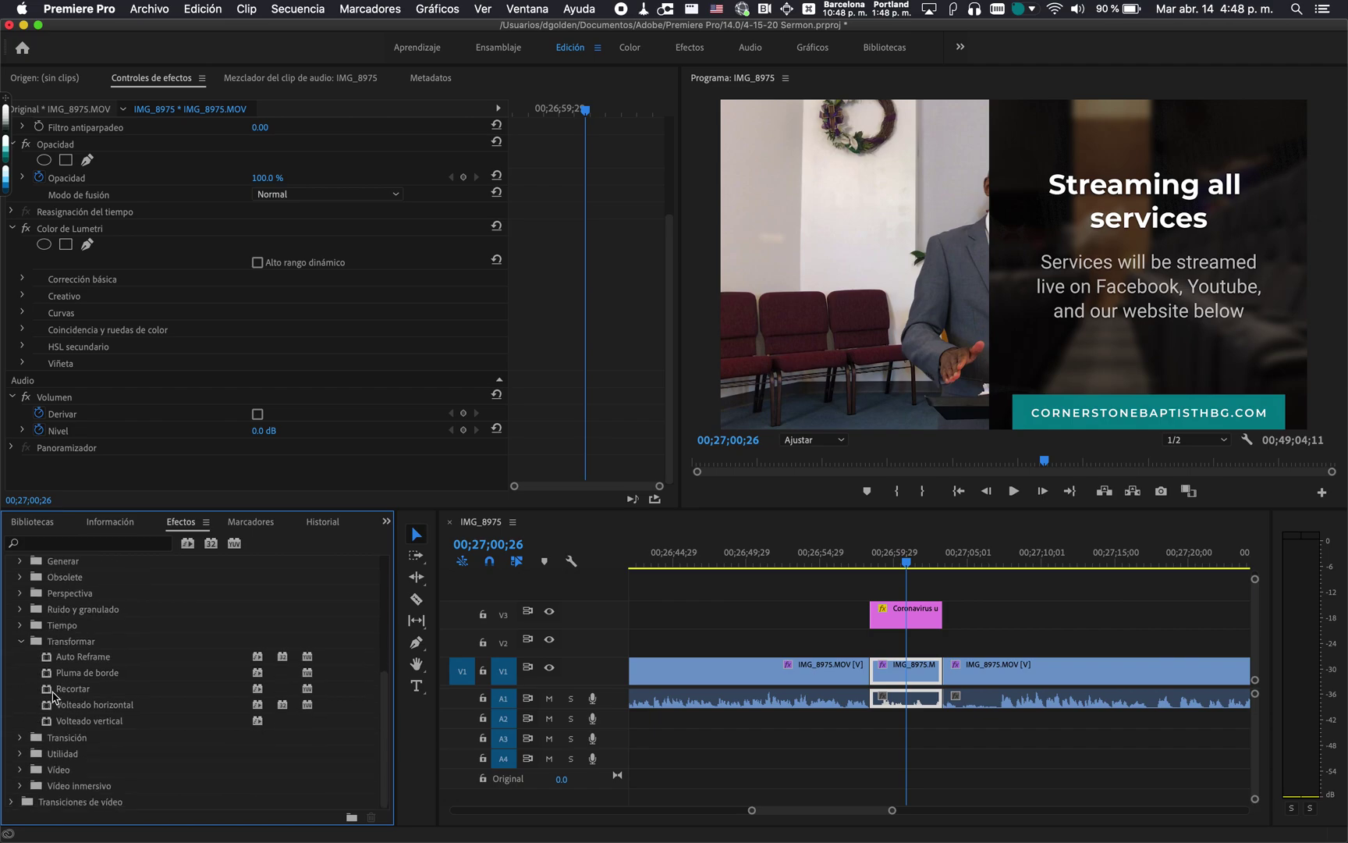
drag(62, 696, 921, 671)
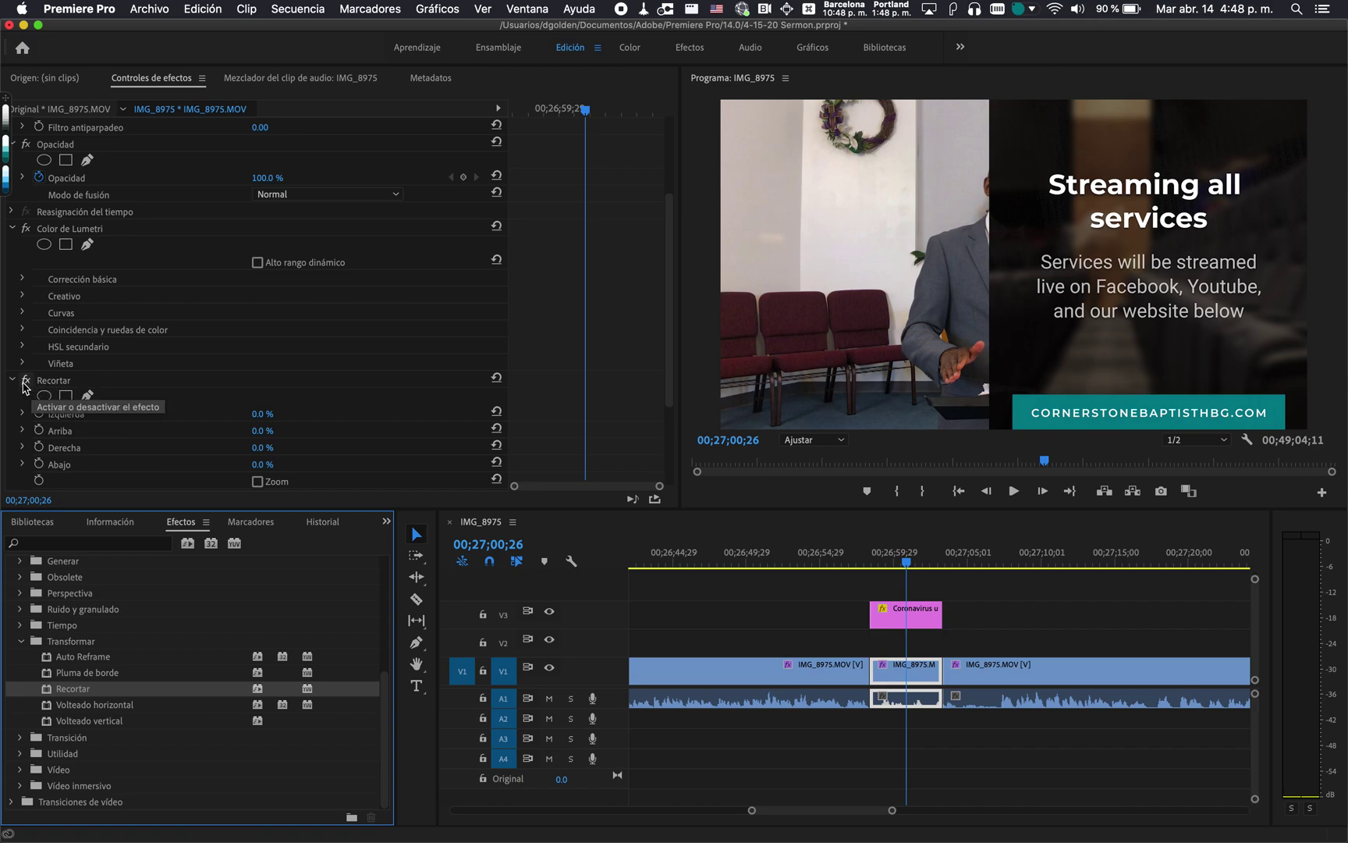
click(66, 384)
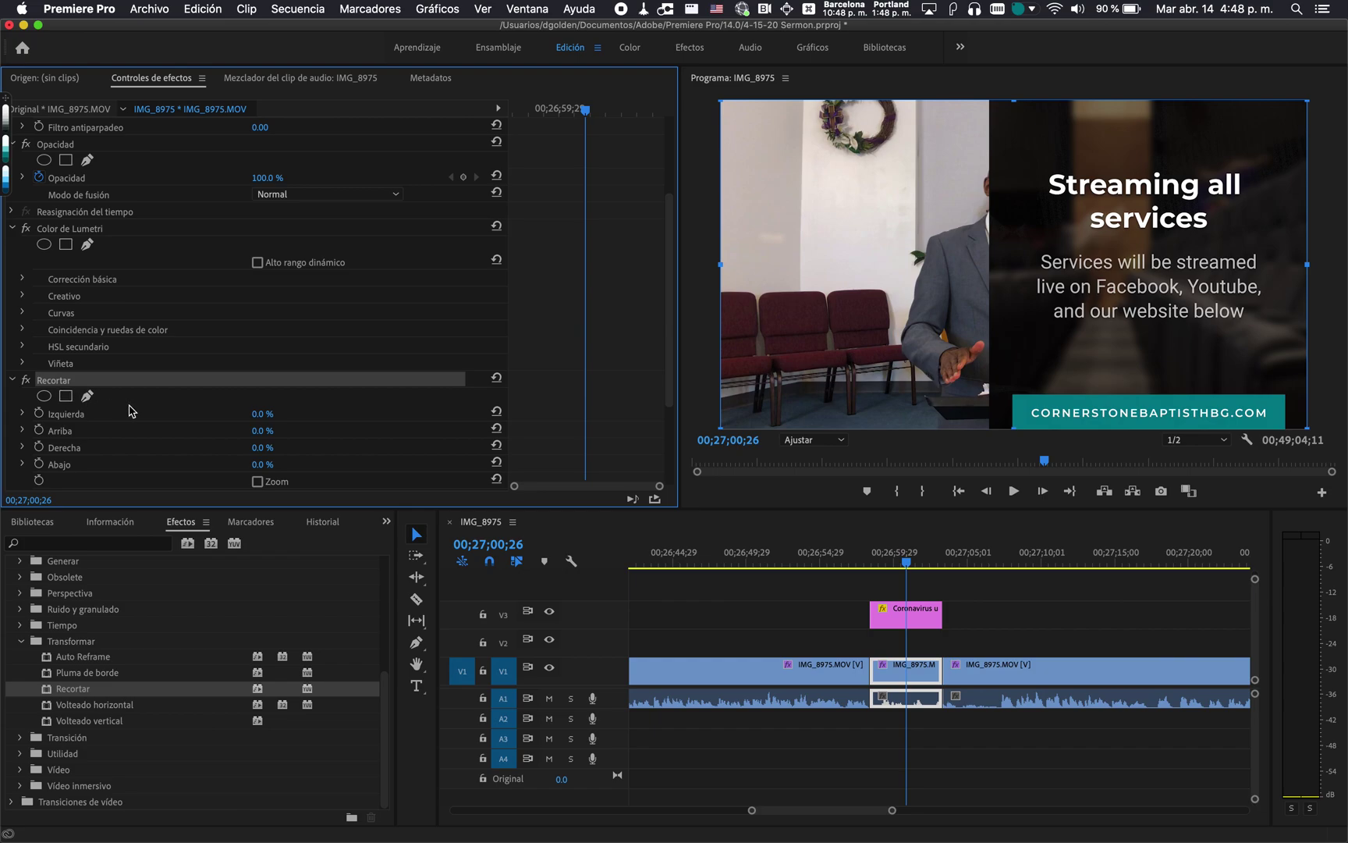
Crop the middle IMG_8975.MOV piece by 25% on its left side and 25% on its right side.
scroll(153, 413, down, 1)
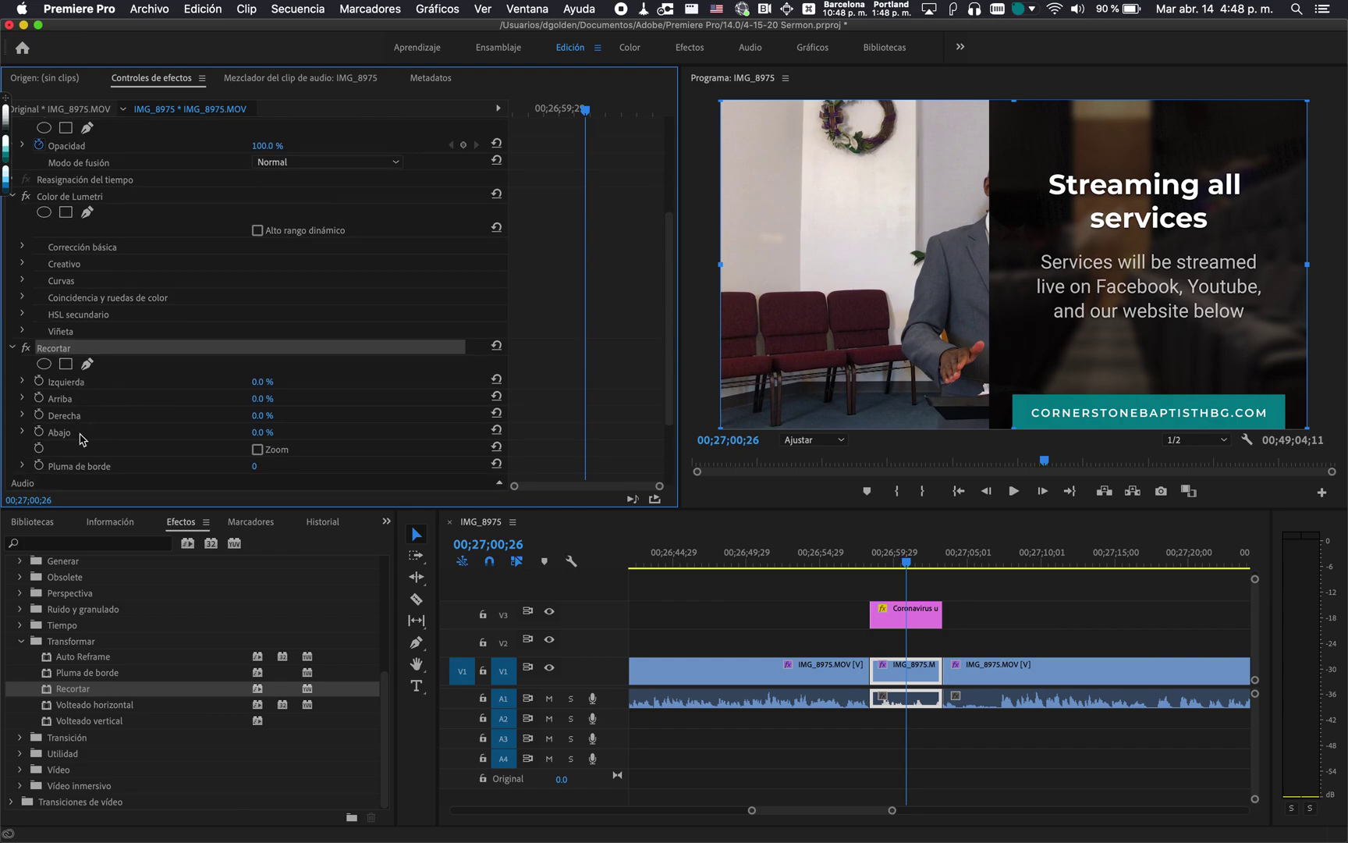
click(264, 382)
text(25)
key(Return)
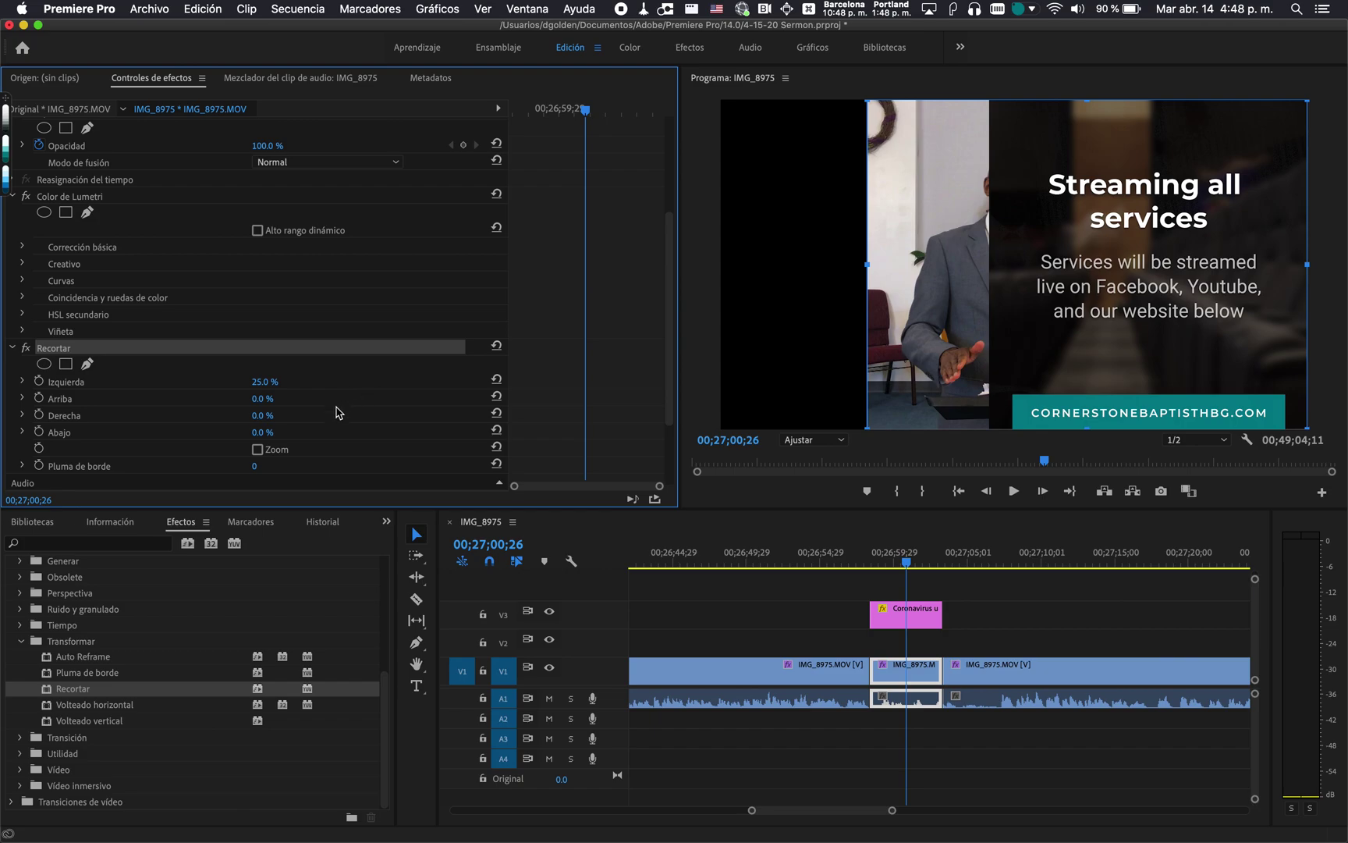
click(262, 415)
text(25)
key(Return)
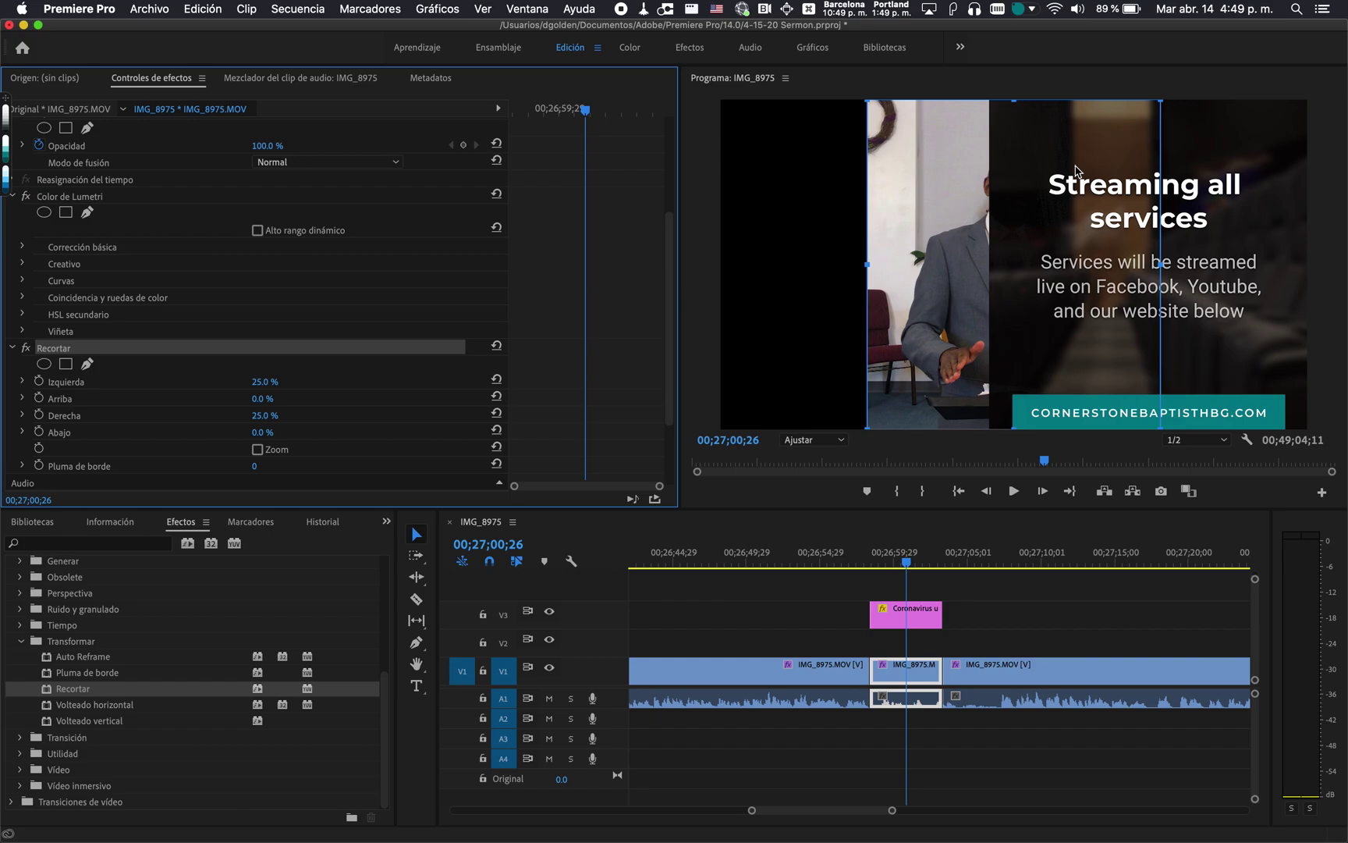
Move the cropped clip sideways to a horizontal position of 476 so the speaker sits beside the graphic.
scroll(308, 372, up, 3)
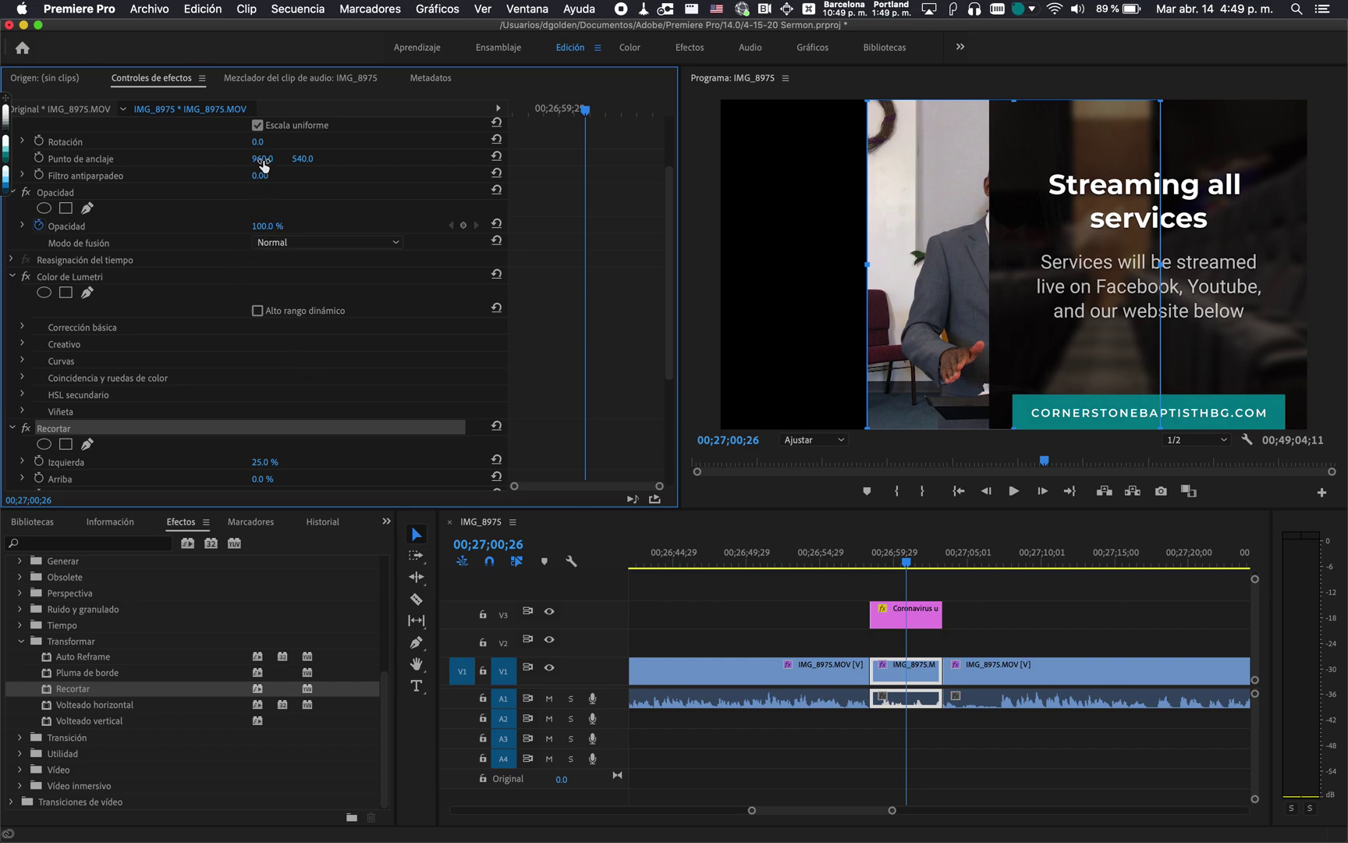
scroll(263, 164, up, 3)
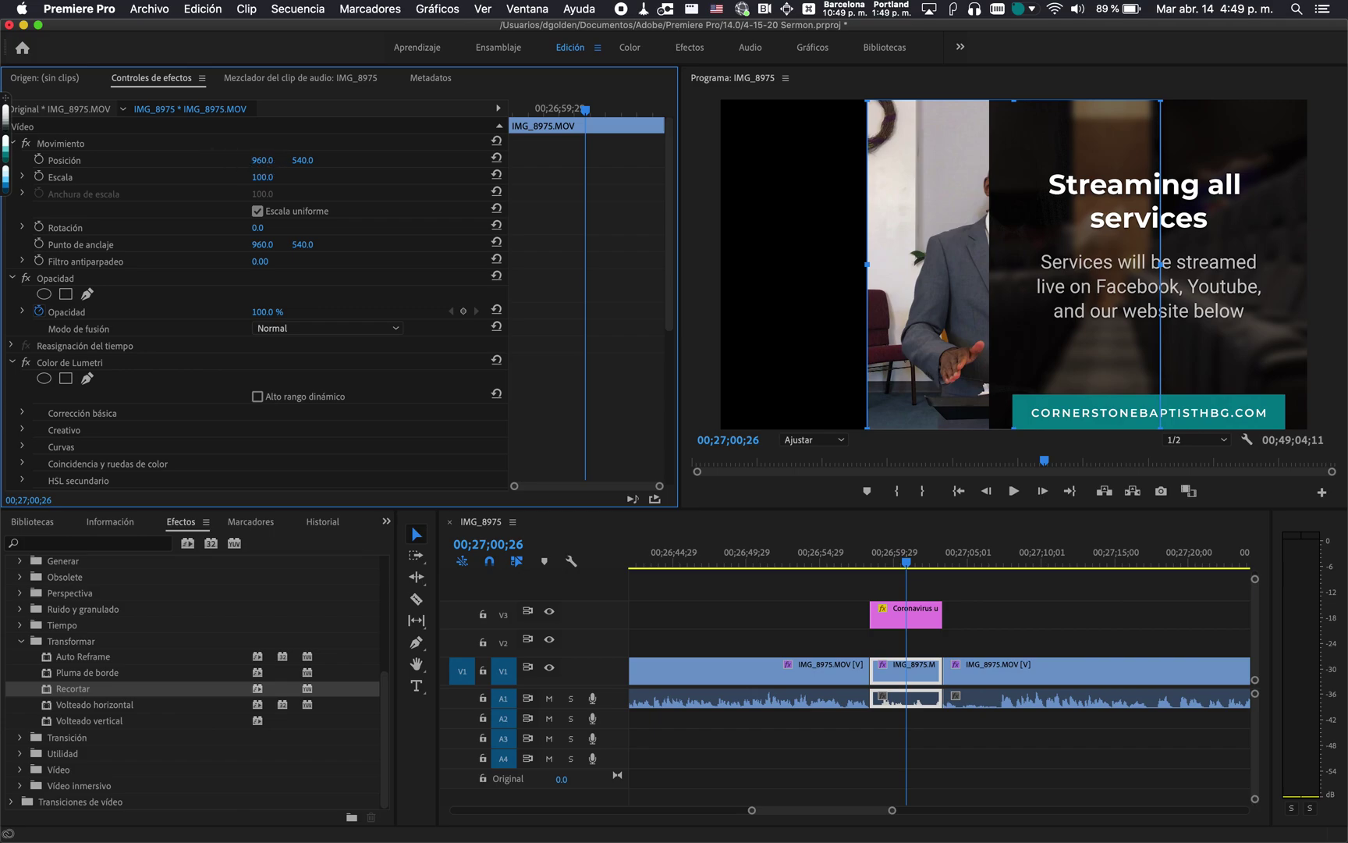
drag(263, 159, 71, 160)
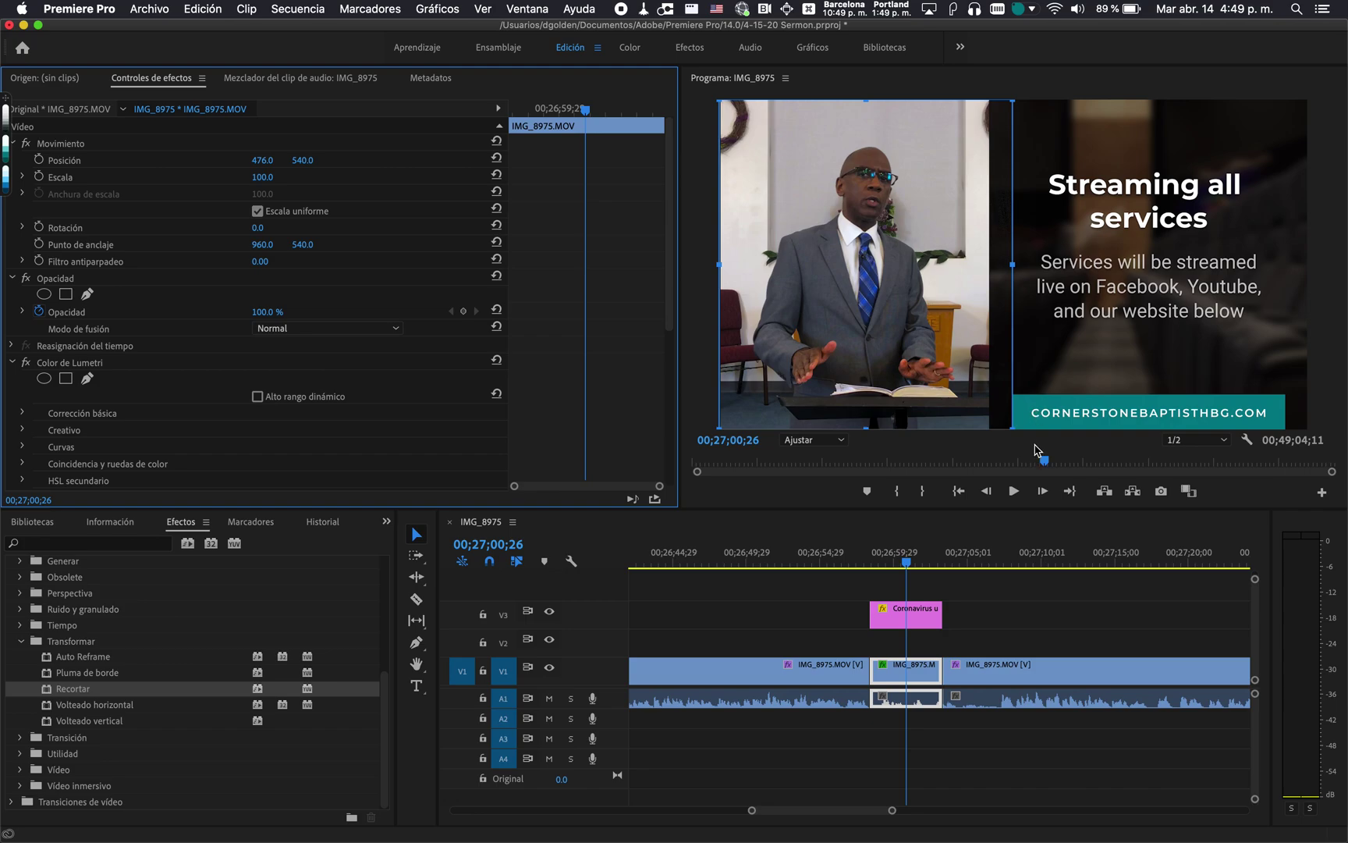
click(1084, 330)
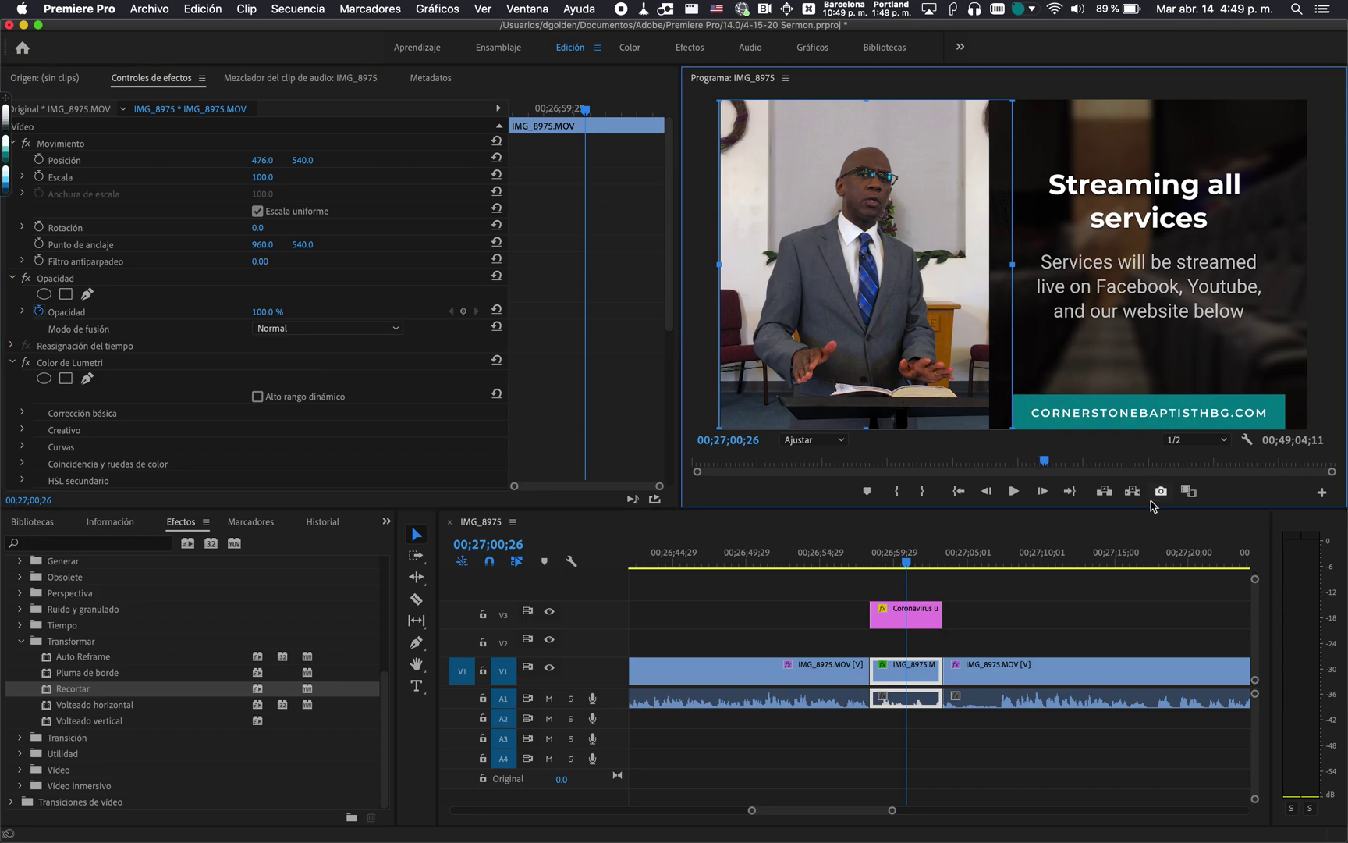
click(1191, 532)
Play the sequence from before the graphic until after it to check the side-by-side layout.
drag(909, 567, 798, 579)
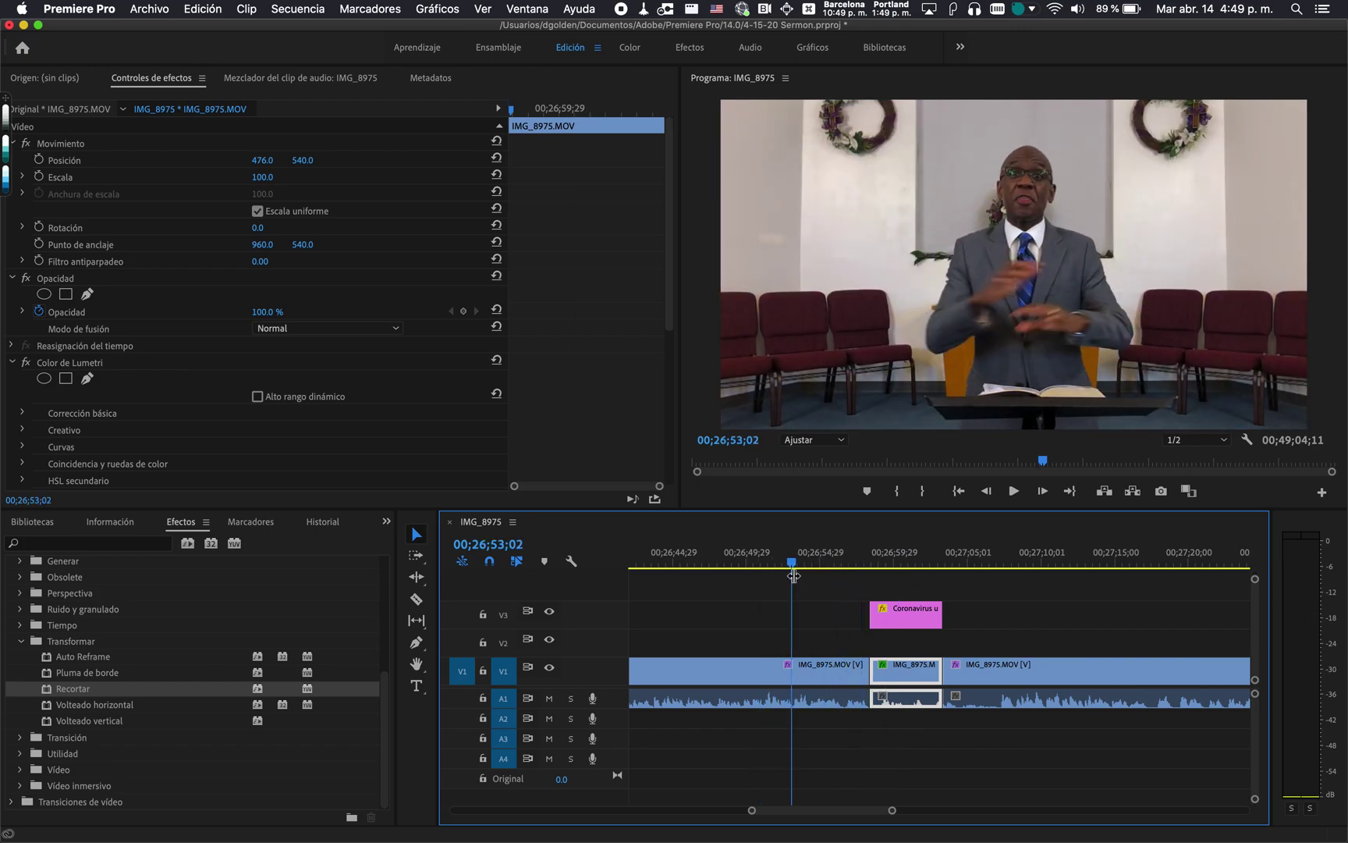
key(space)
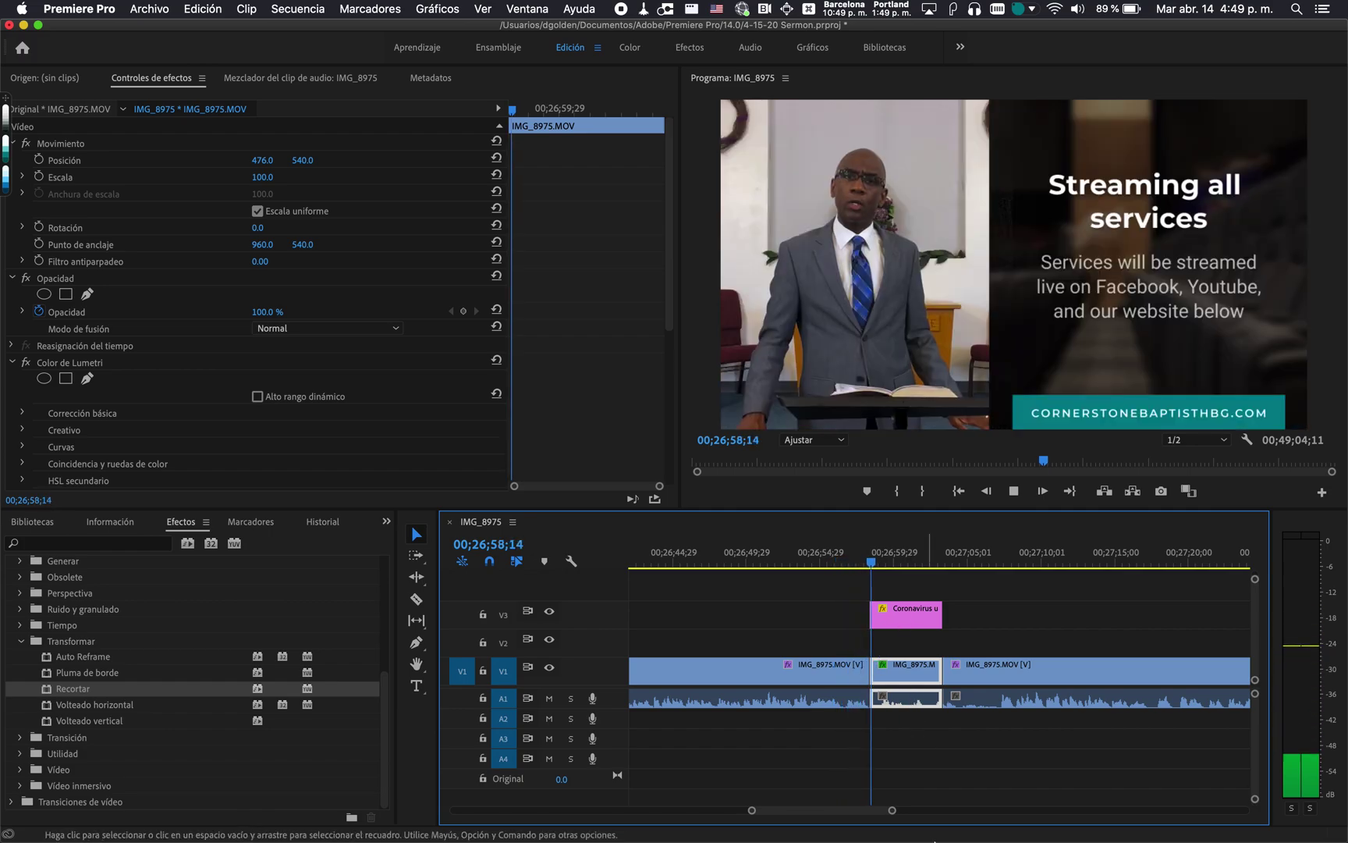
mouse_move(939, 841)
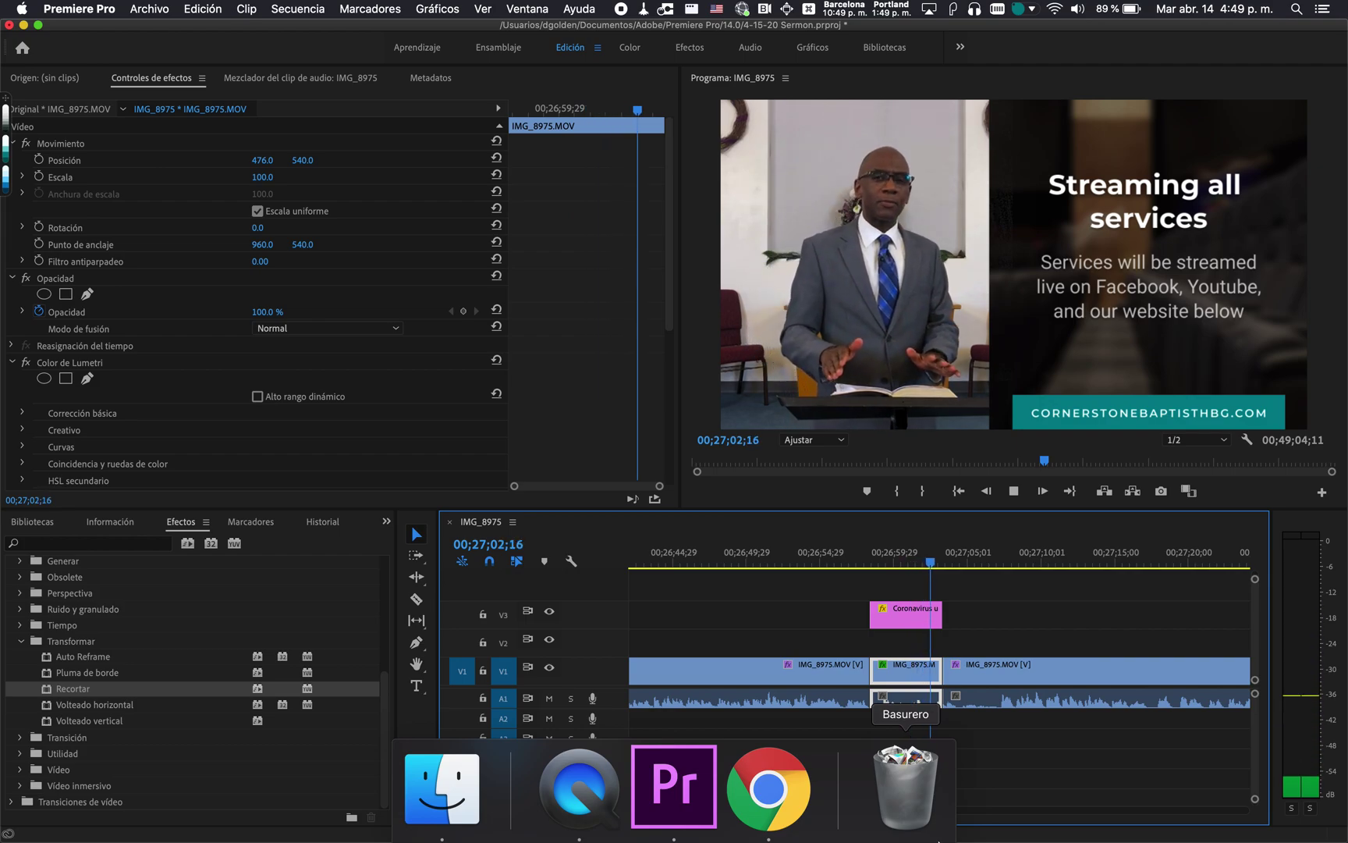
key(space)
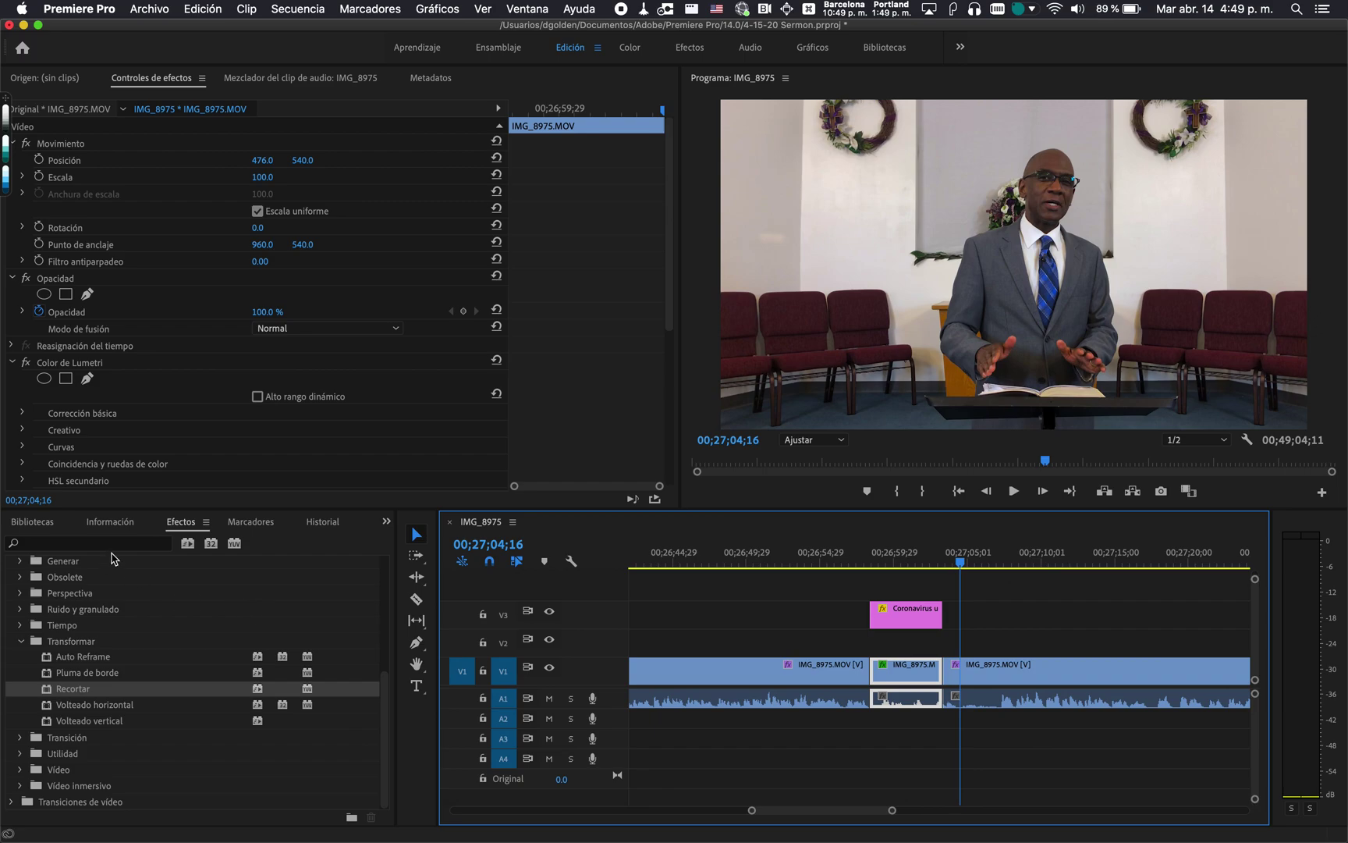
Return to the project media and place a second copy of IMG_8975.MOV on track V2, starting at the beginning of the graphic.
click(49, 523)
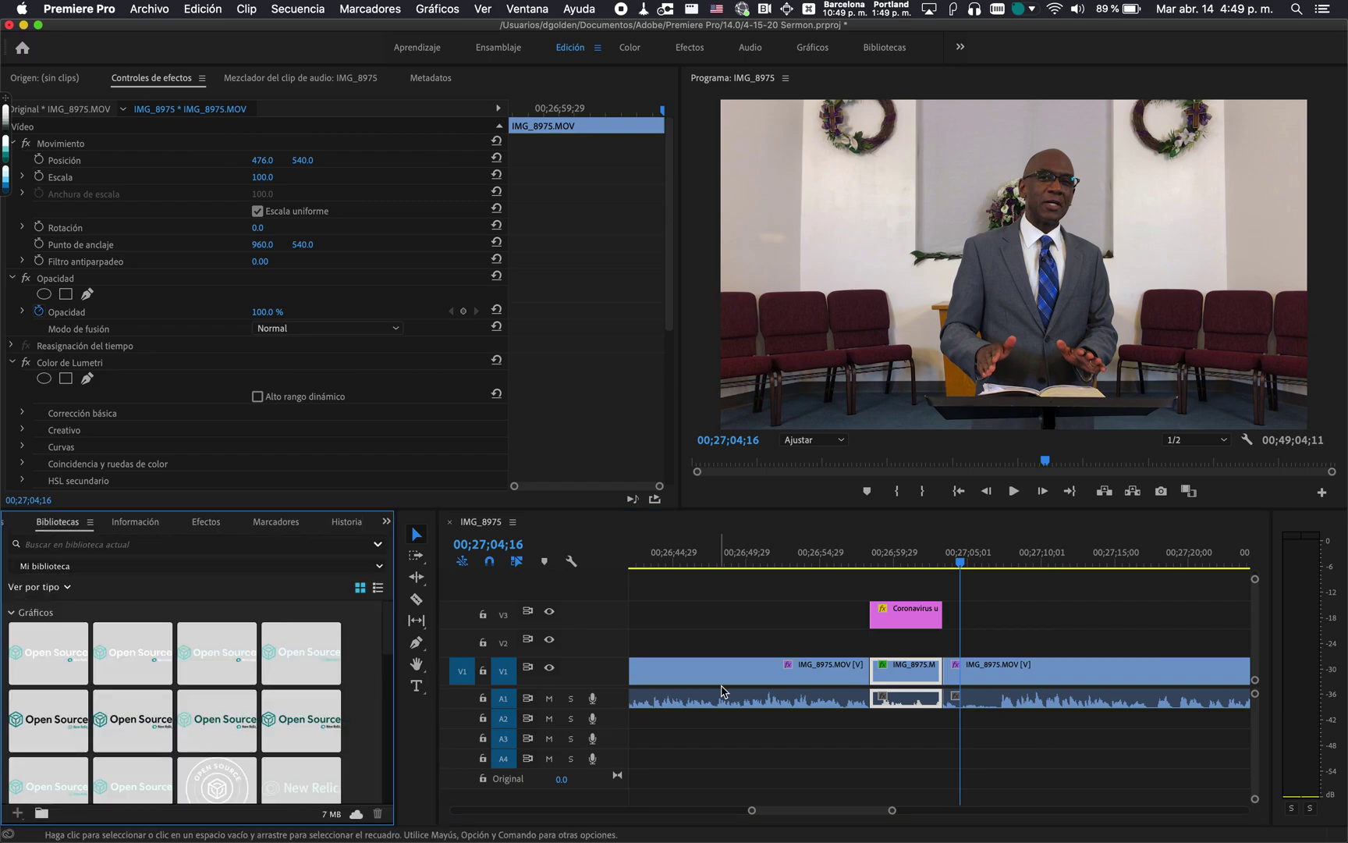
click(914, 622)
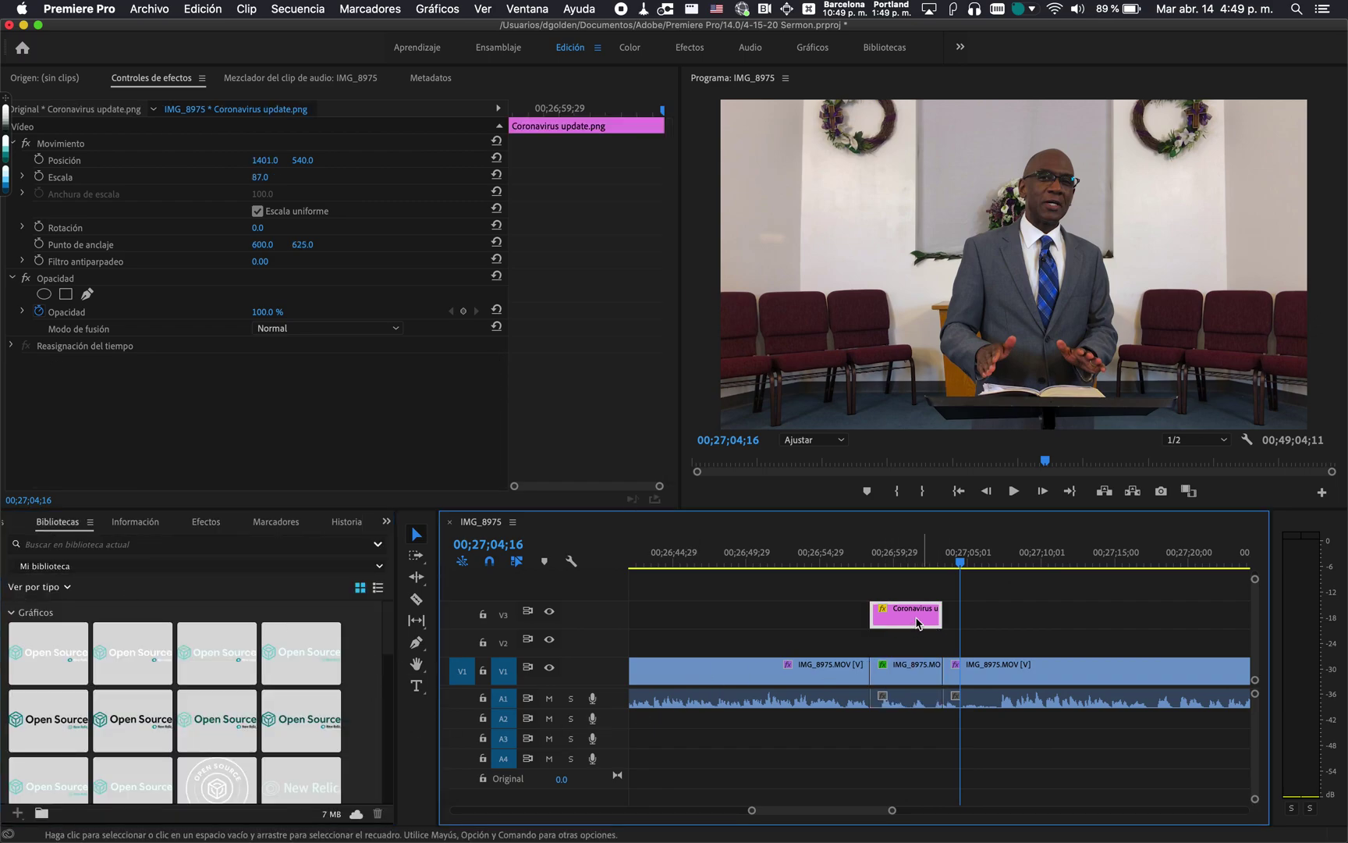
click(894, 562)
mouse_move(896, 563)
mouse_down()
mouse_move(875, 565)
mouse_move(908, 577)
mouse_up()
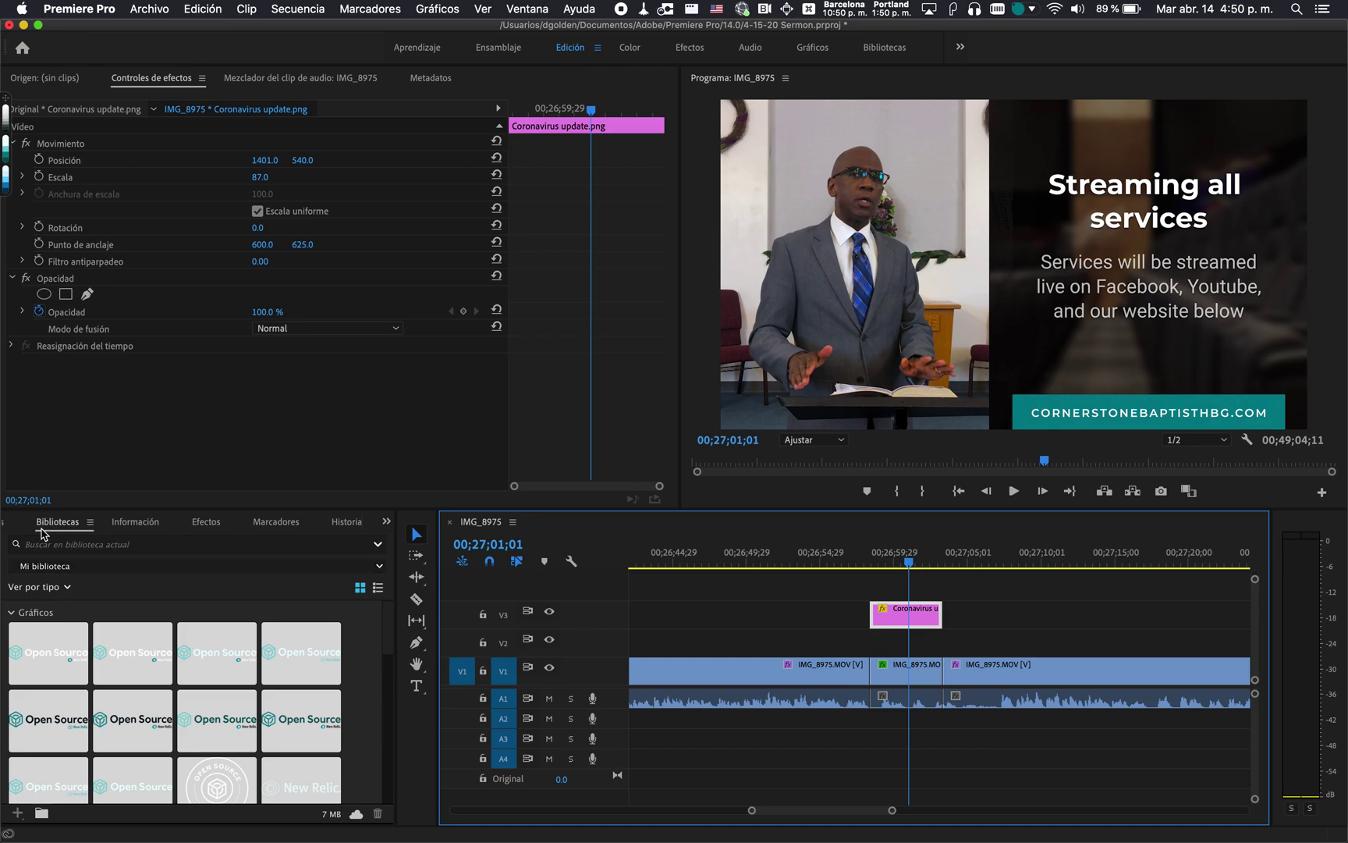
scroll(15, 522, down, 4)
scroll(16, 522, up, 4)
scroll(21, 522, up, 2)
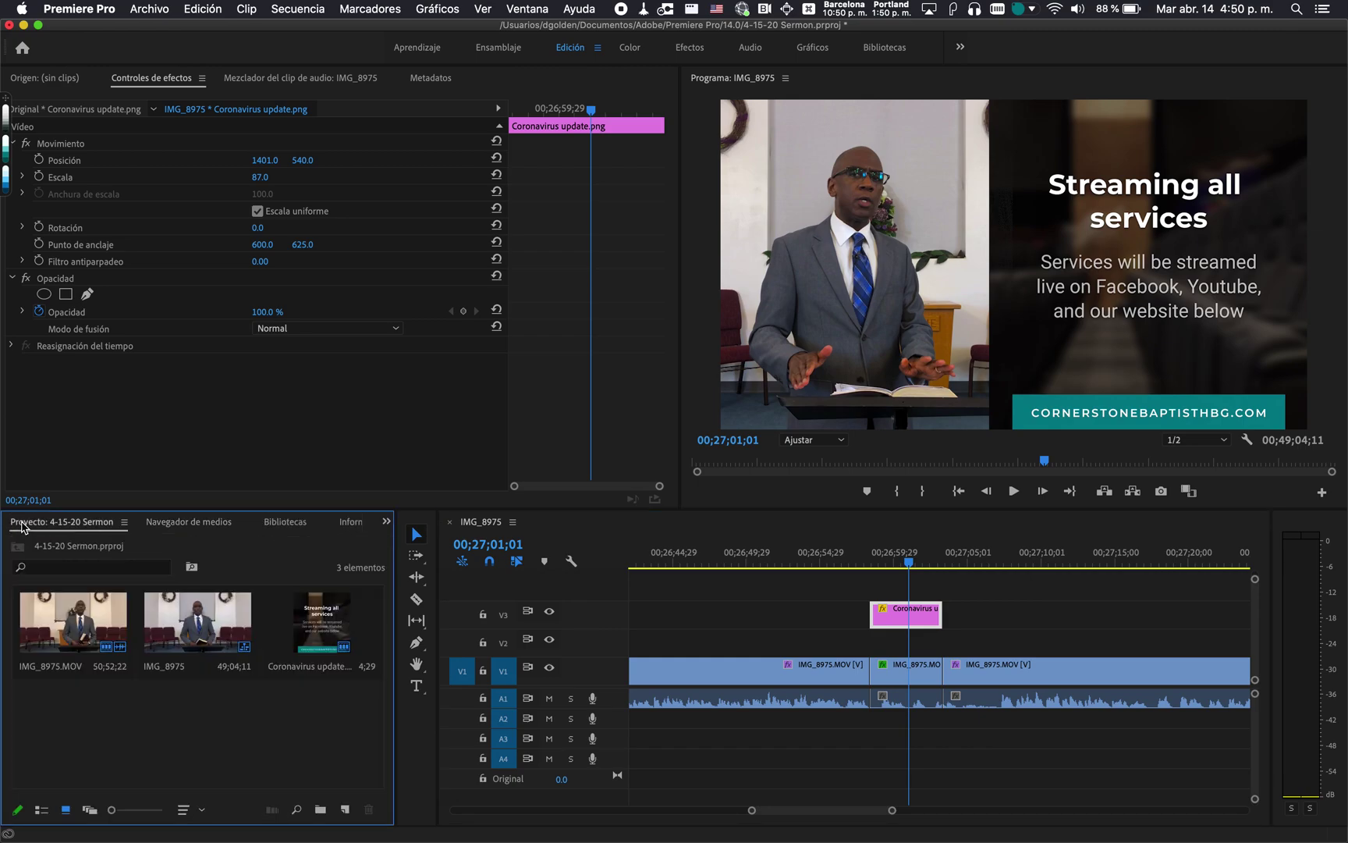
drag(84, 642, 878, 641)
Trim the end of the IMG_8975.MOV copy on V2 so it finishes together with the graphic above it.
key(minus)
key(minus)
key(minus)
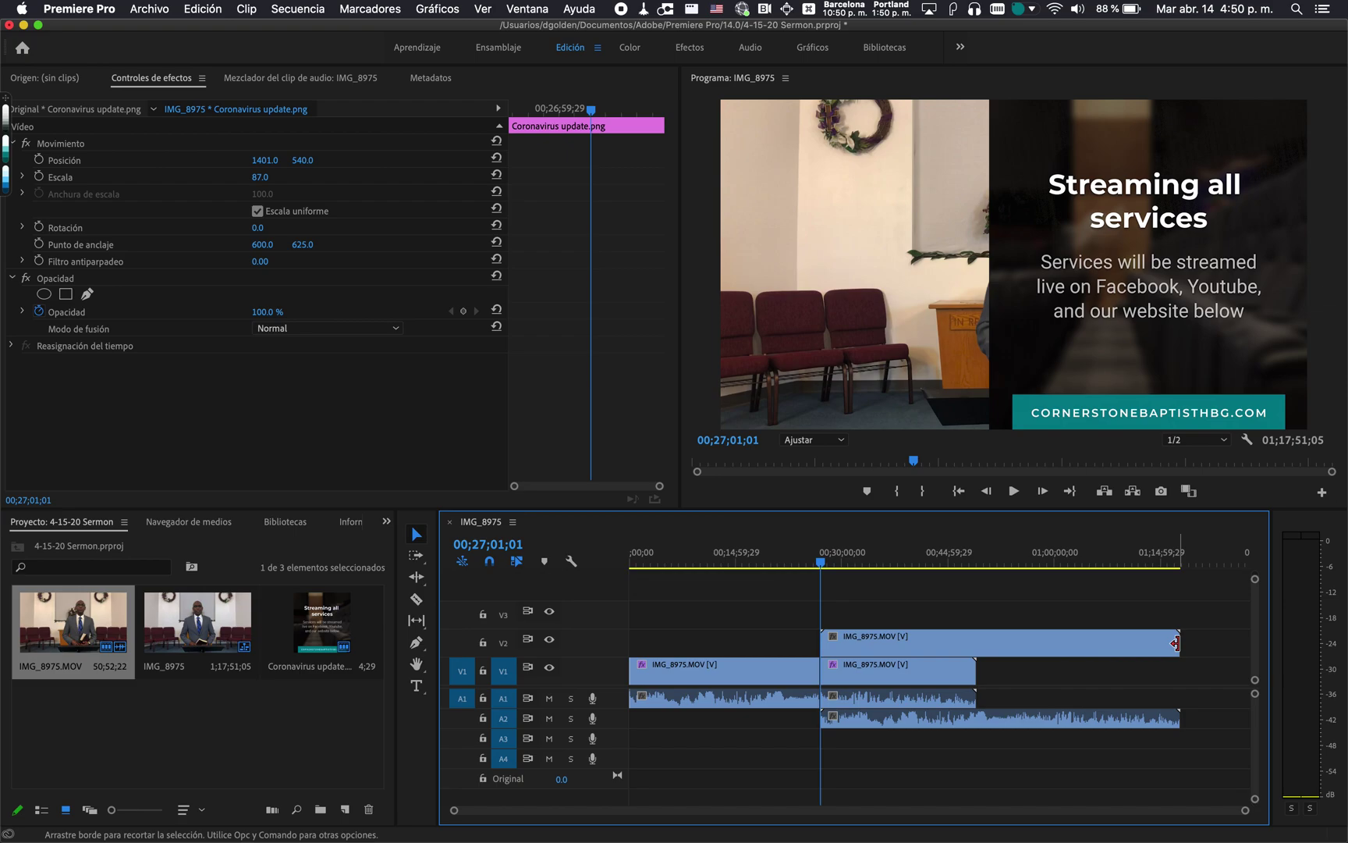
drag(1176, 642, 821, 648)
key(backslash)
scroll(825, 626, down, 10)
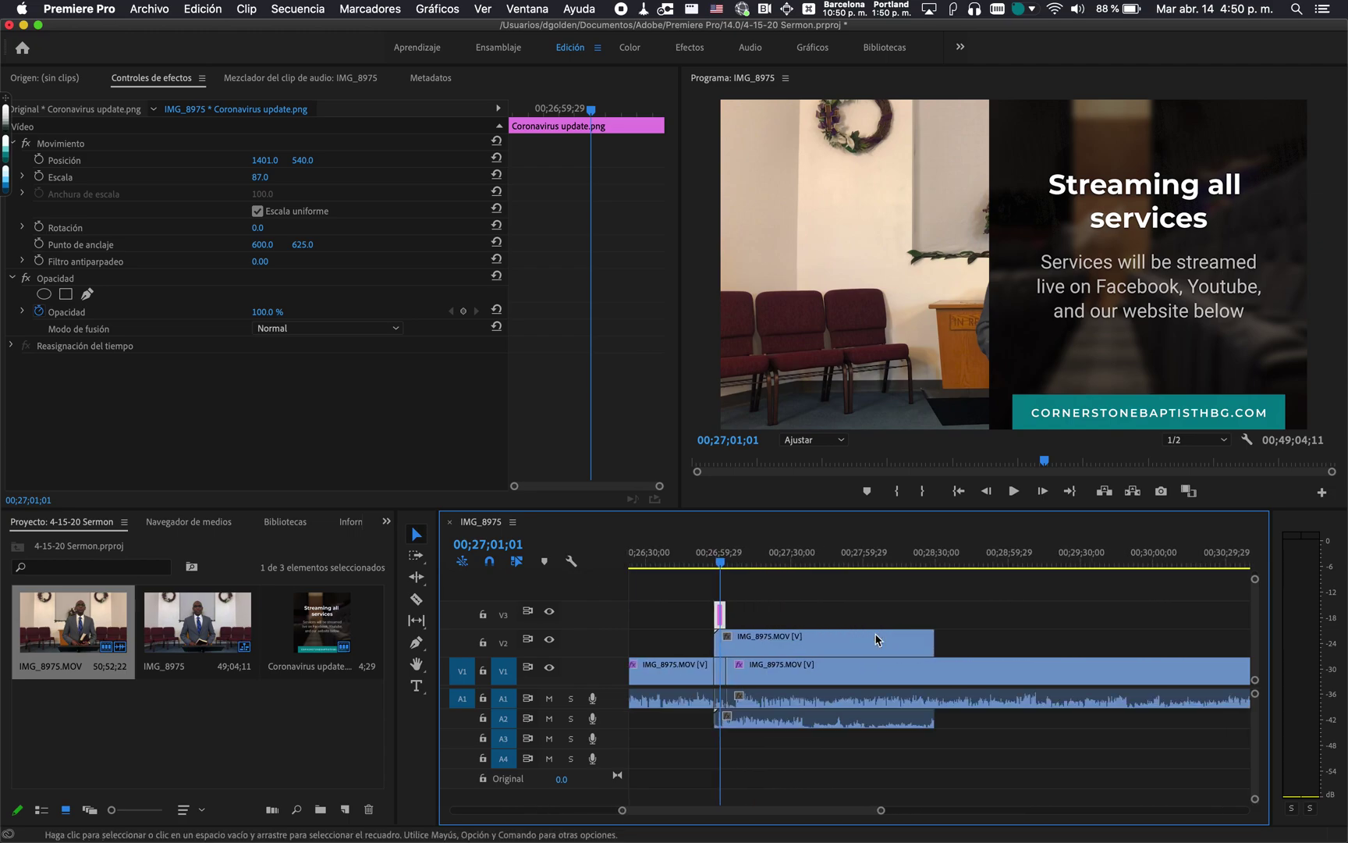
drag(928, 642, 788, 642)
scroll(788, 642, up, 5)
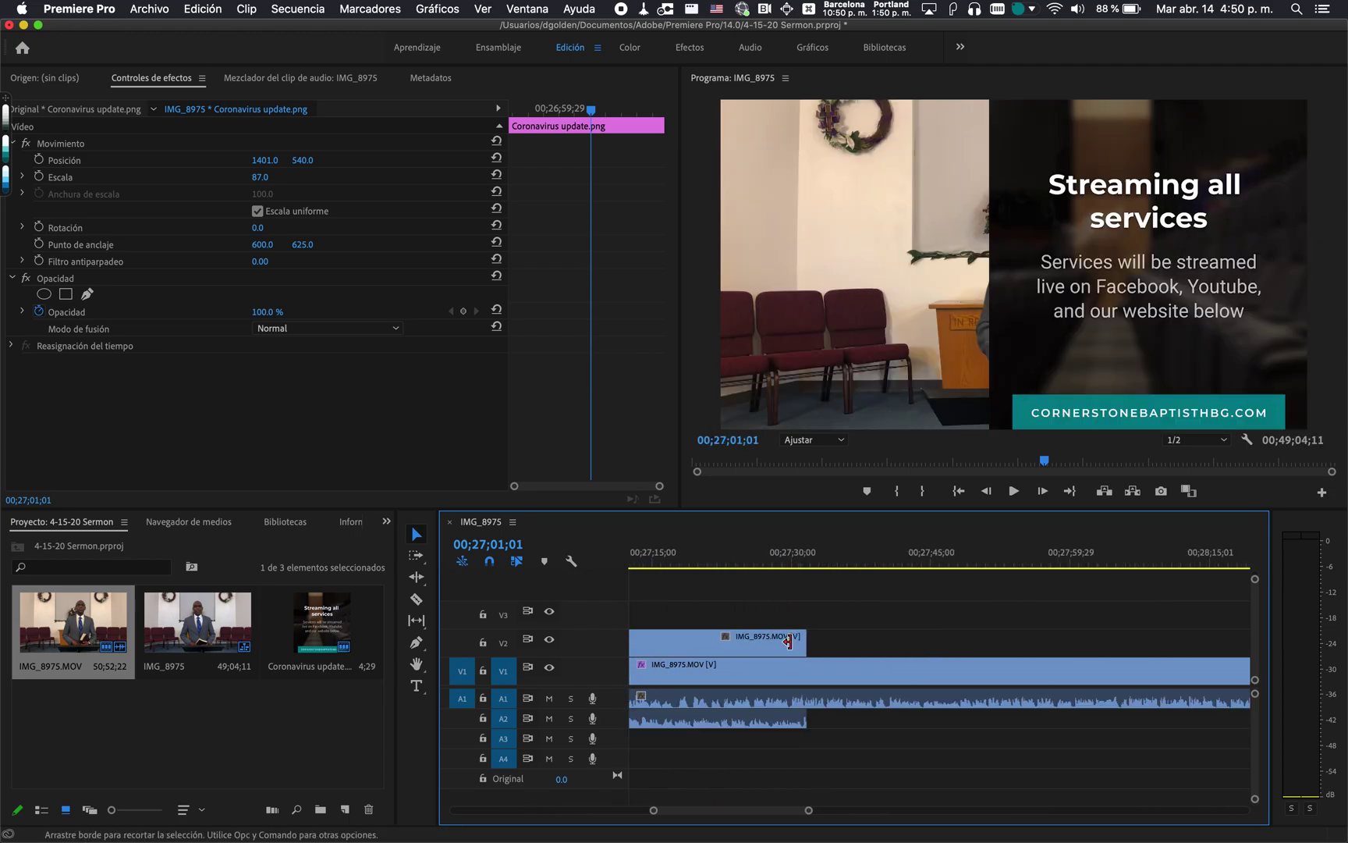
scroll(788, 641, left, 5)
drag(1044, 639, 786, 648)
scroll(790, 629, up, 3)
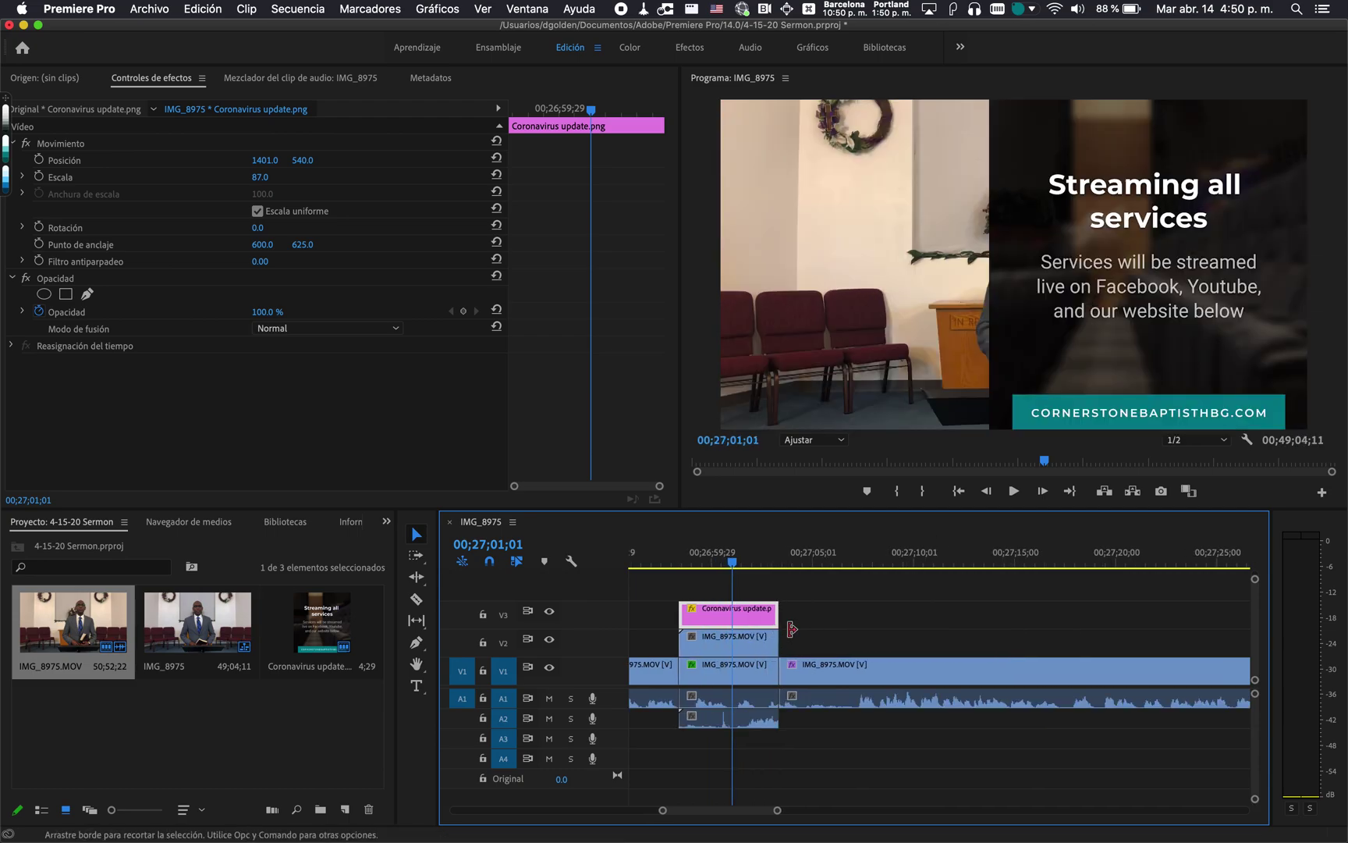
scroll(791, 629, left, 2)
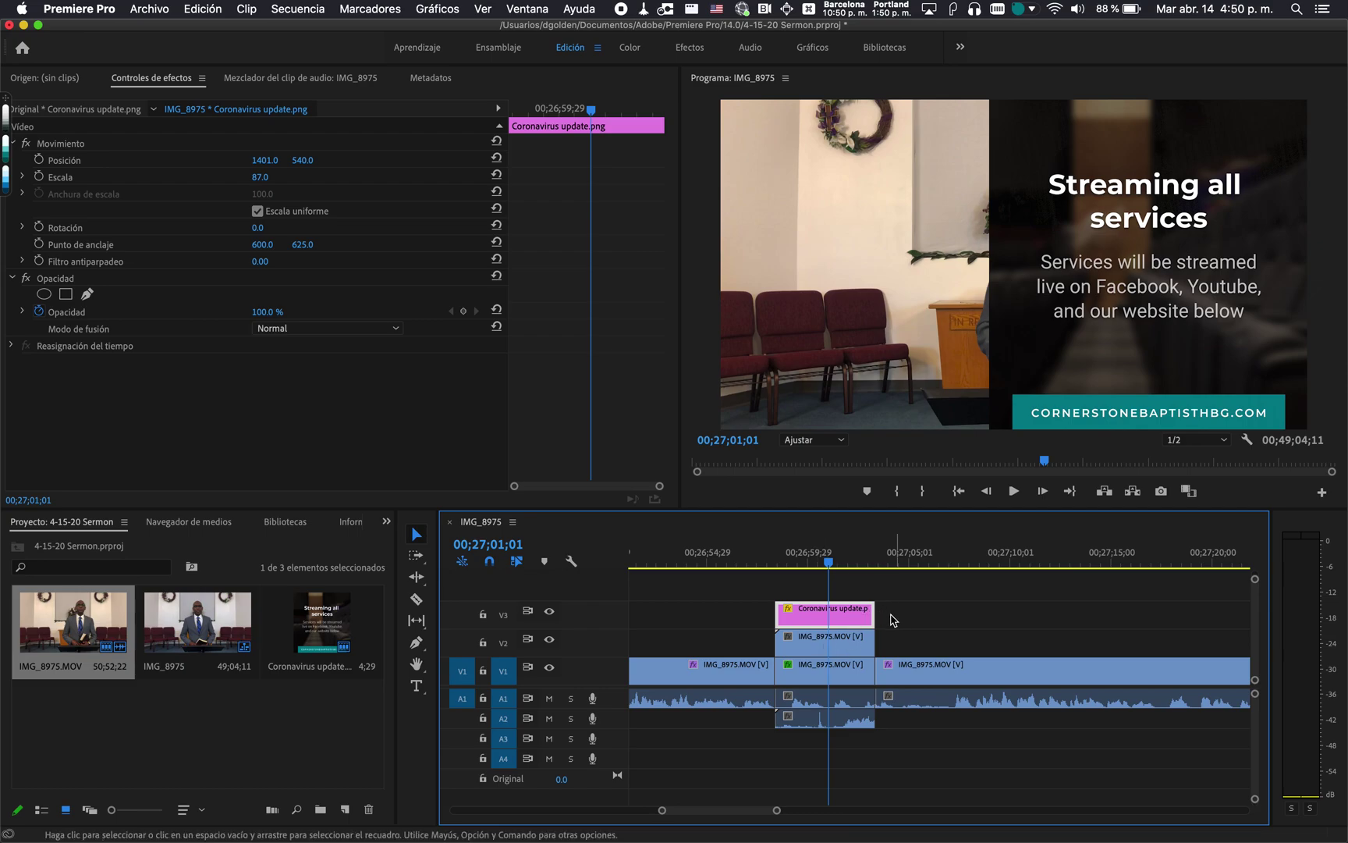
Delete the Coronavirus update graphic from V3, select the copy on V2 and hide that track's output.
key(Delete)
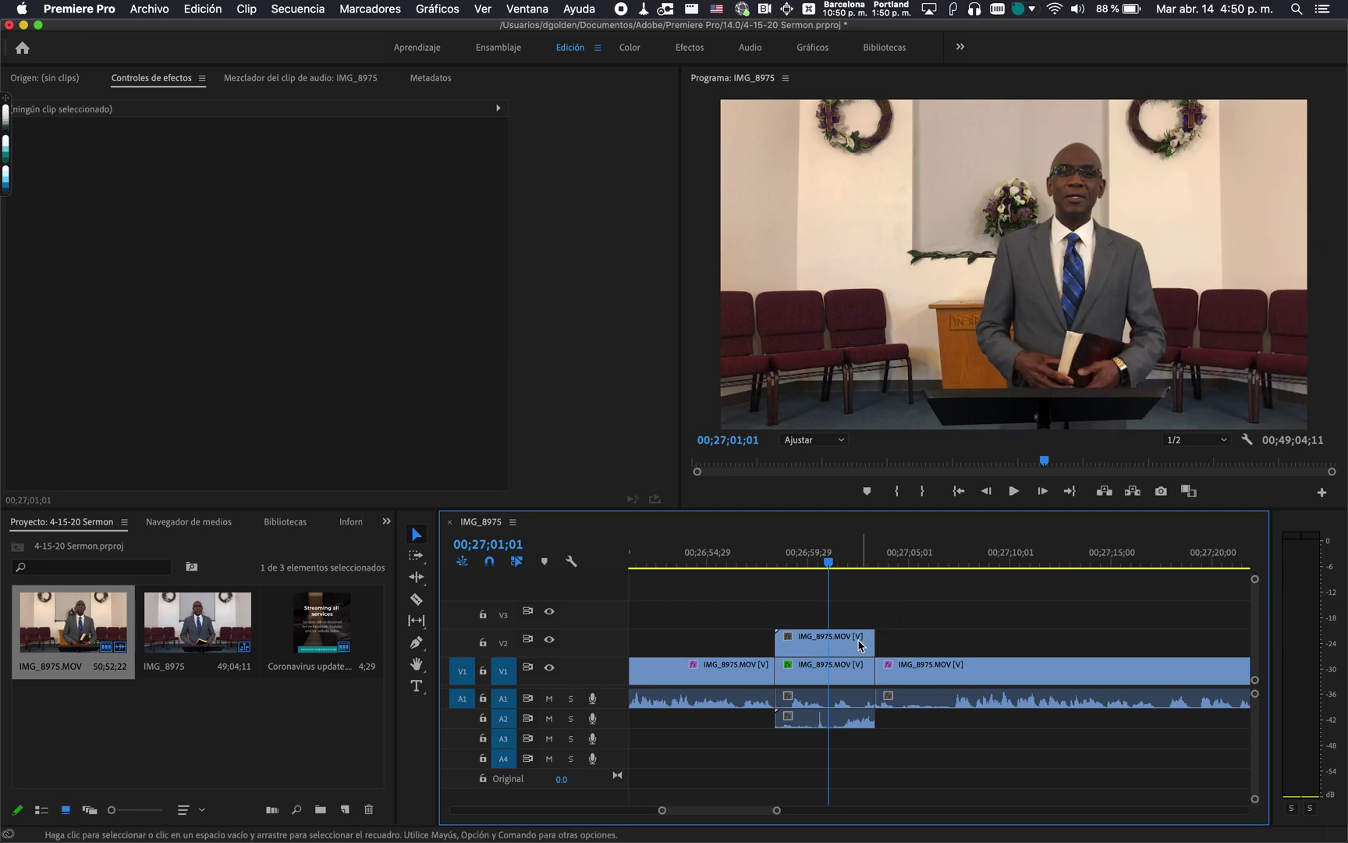
click(859, 641)
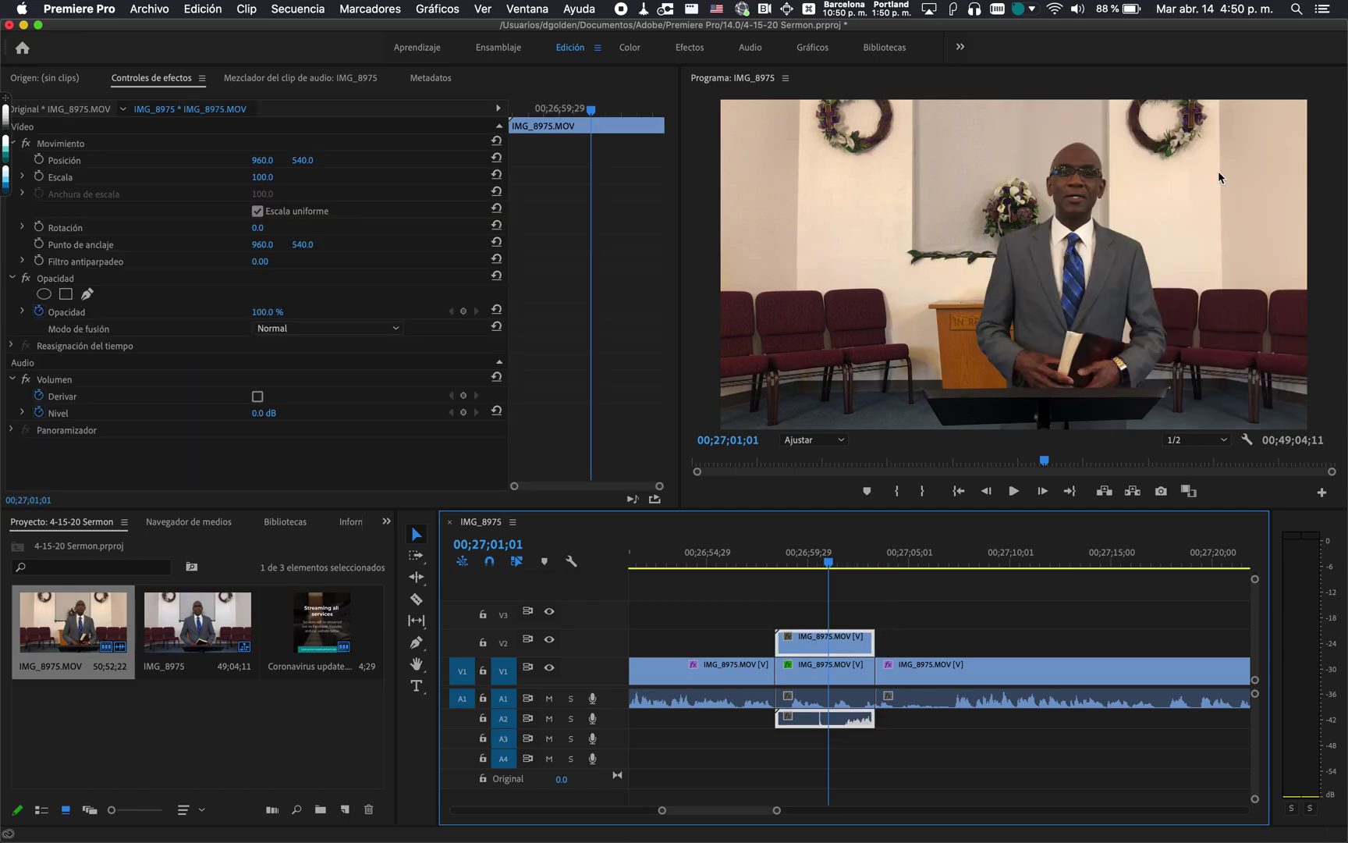
click(549, 641)
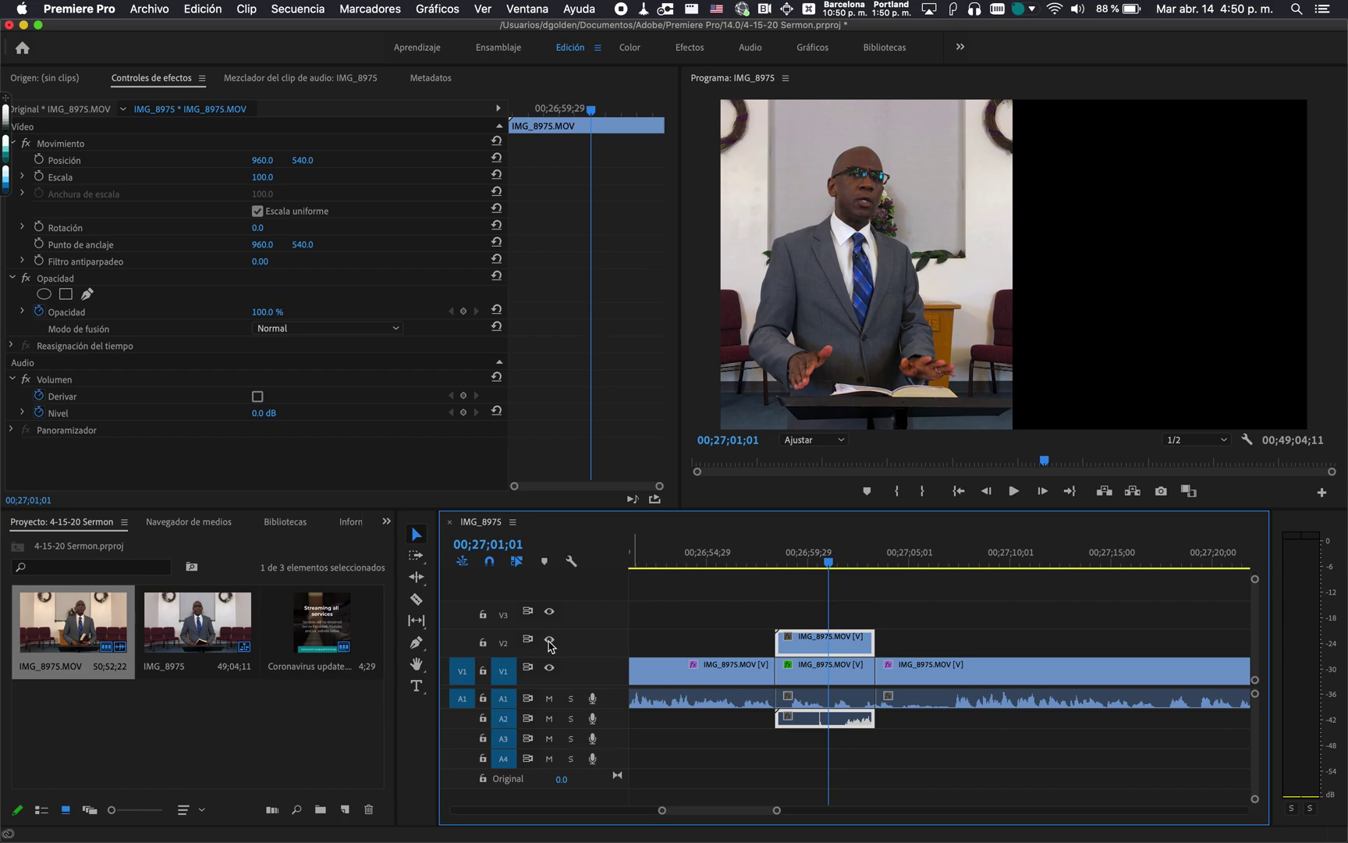
Turn the V2 track output back on and apply the Recortar (Crop) effect to the IMG_8975.MOV copy on V2.
click(549, 641)
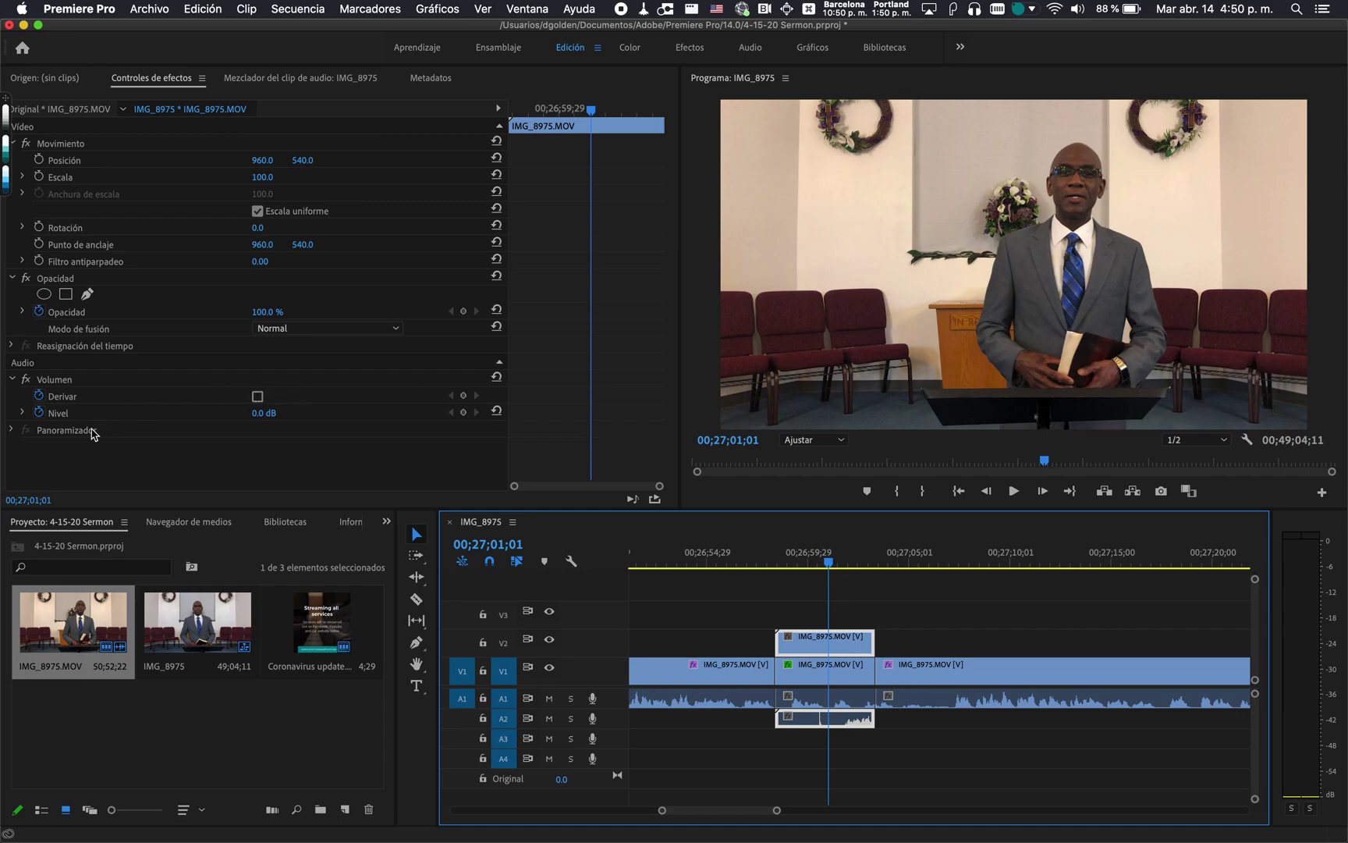
click(386, 521)
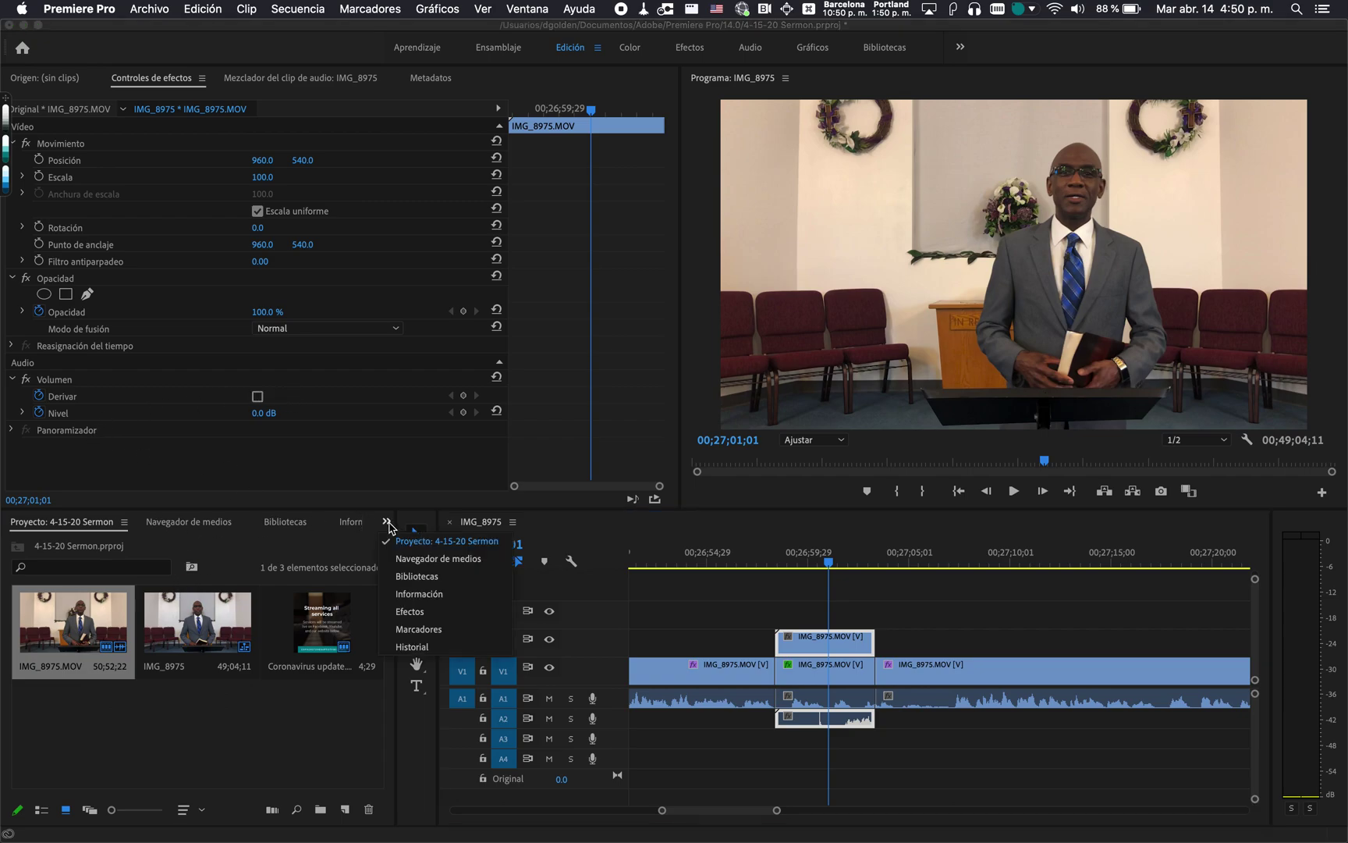
click(402, 612)
drag(182, 735, 796, 643)
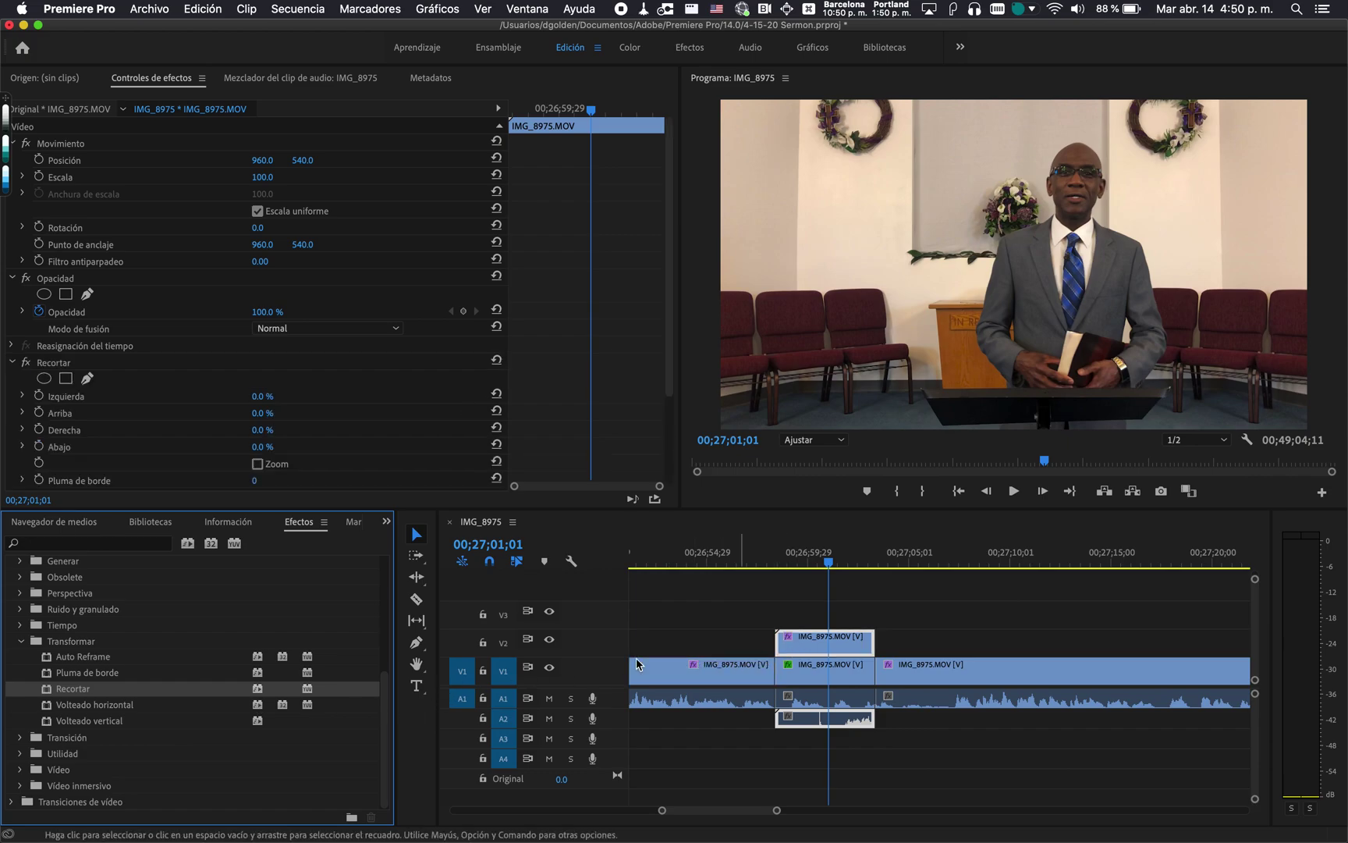
Crop the V2 clip by 25% on its left side (Izquierda) and 25% on its right side (Derecha).
click(262, 395)
text(25)
key(Return)
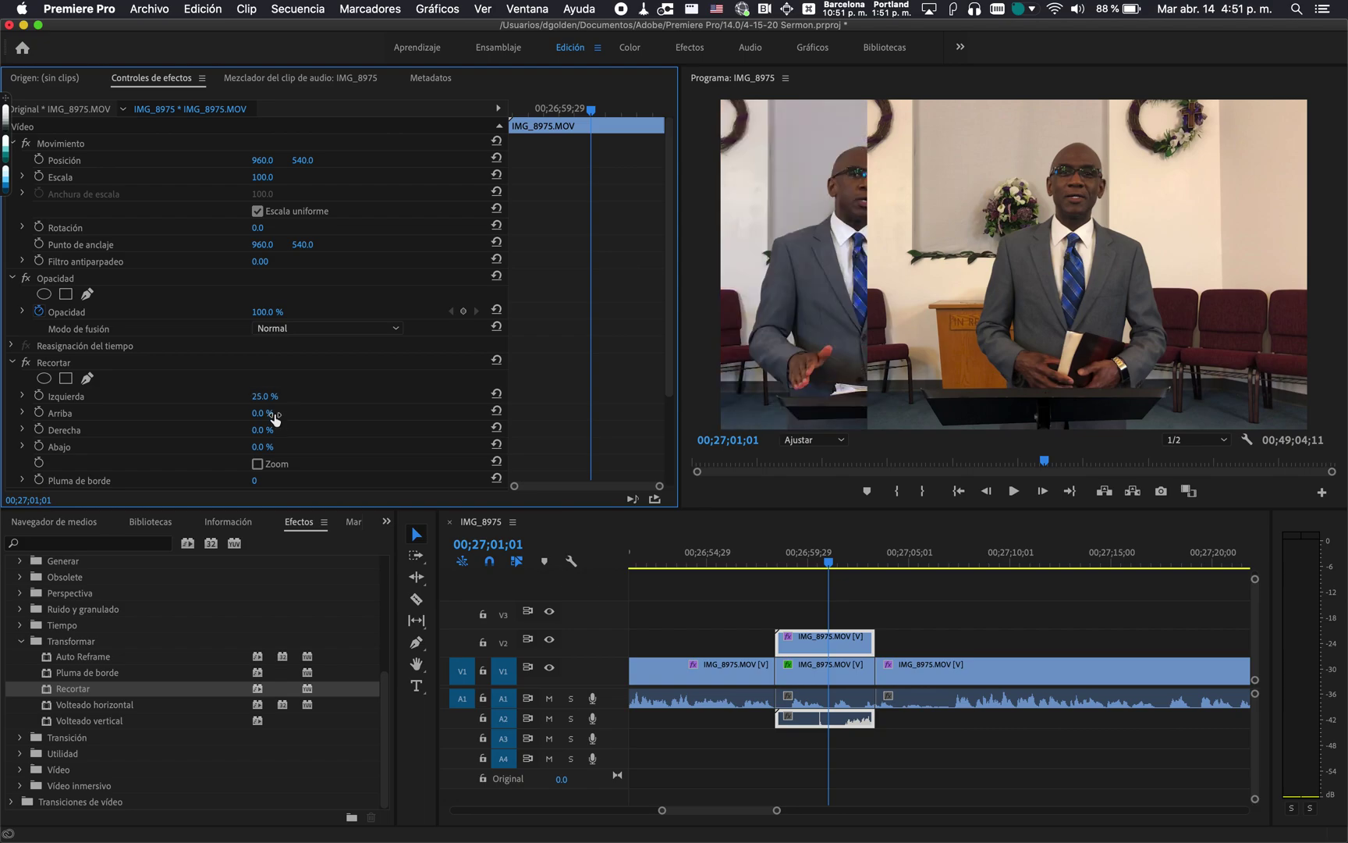
click(273, 427)
text(25)
key(Return)
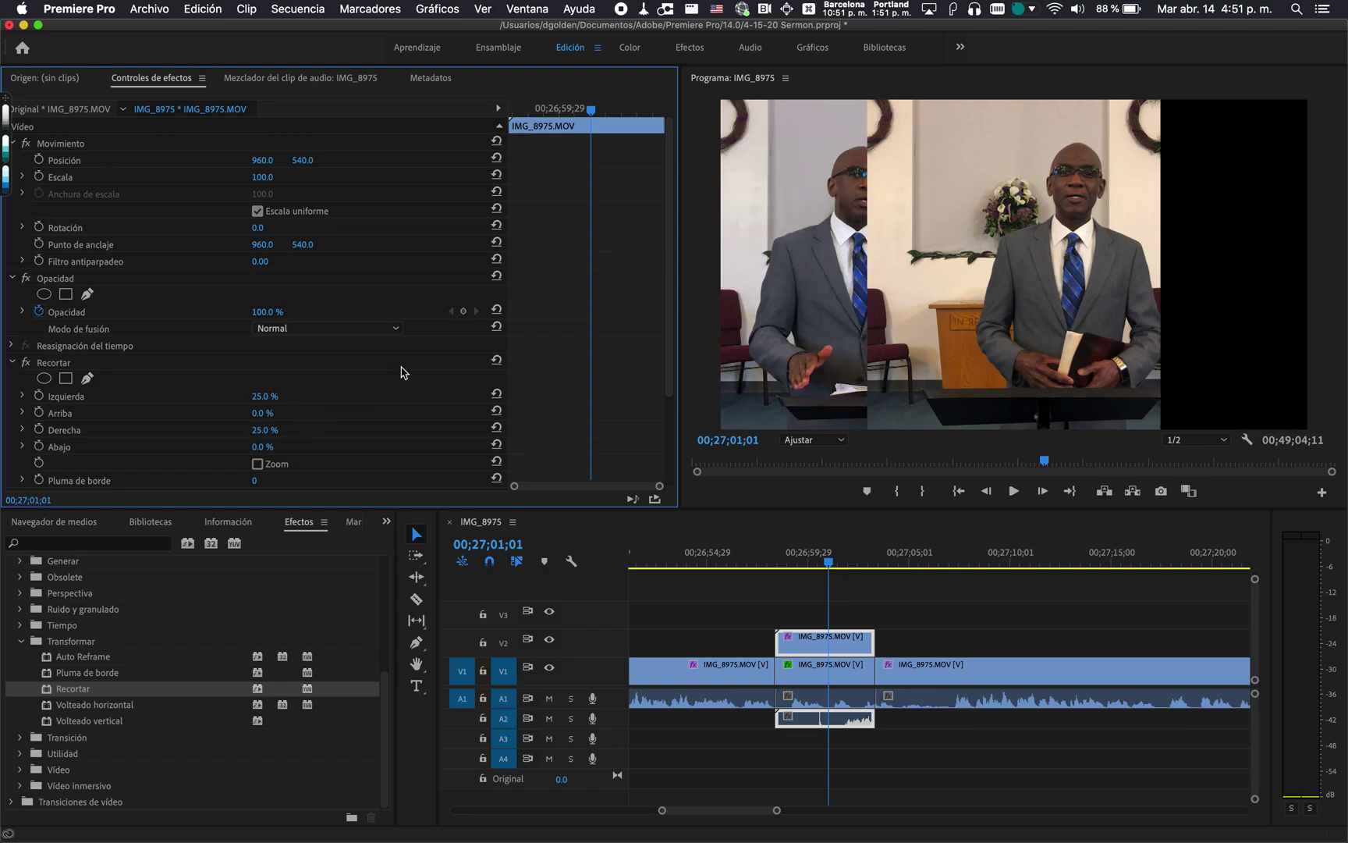
Set the V2 clip's horizontal position to about 1440 and the V1 clip's below it to 471, leaving a thin dividing gap.
click(245, 164)
drag(264, 160, 372, 161)
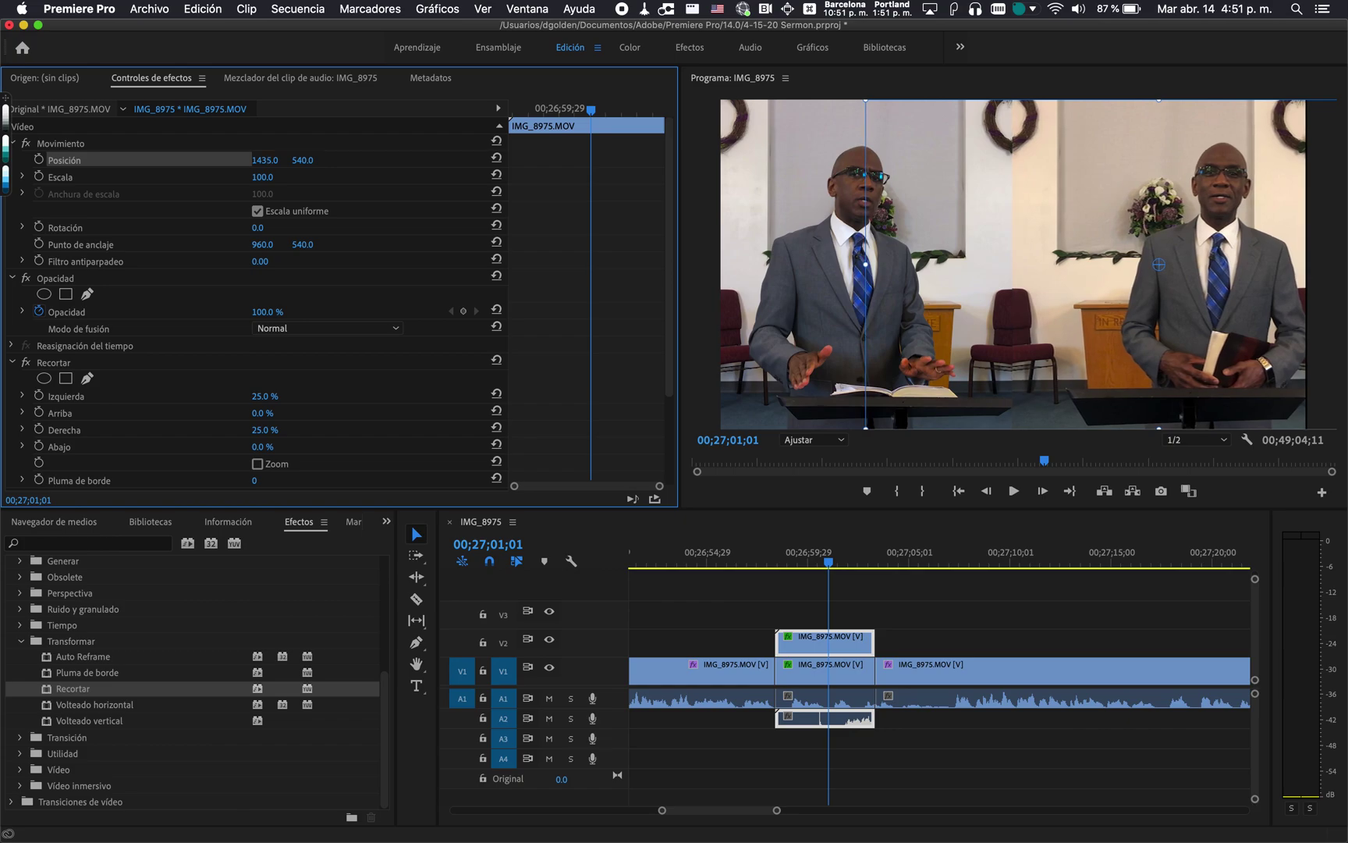
drag(372, 160, 377, 161)
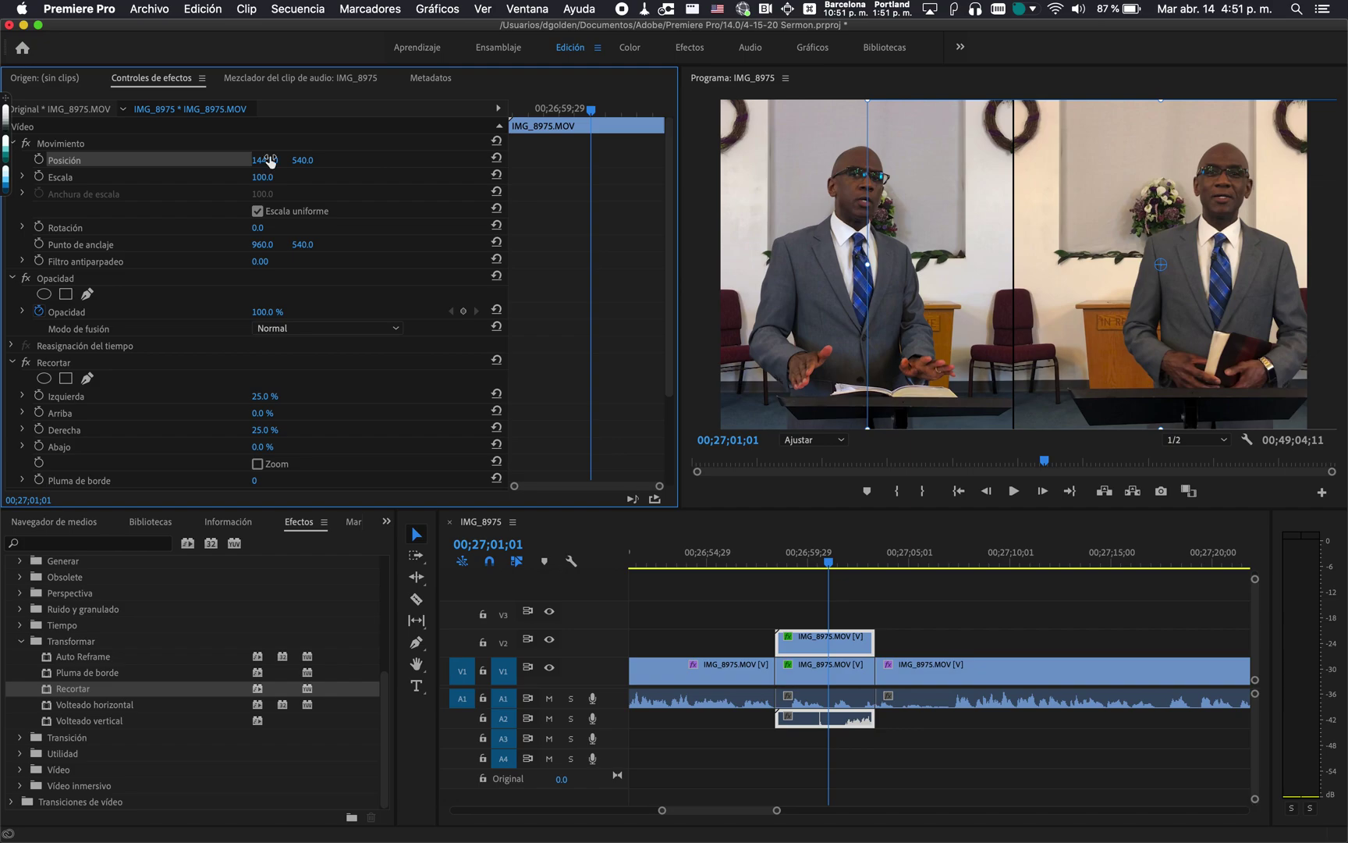
click(792, 674)
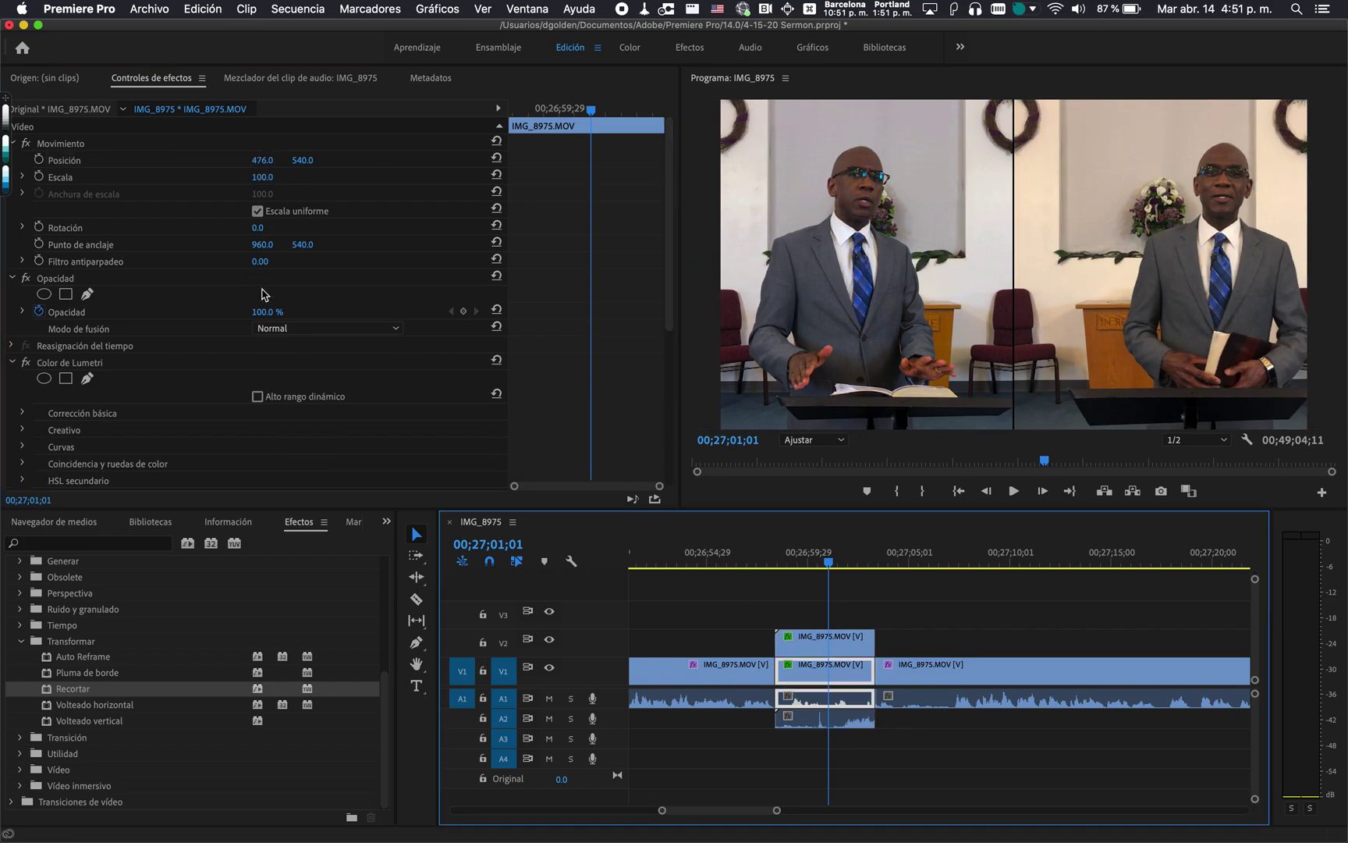
drag(262, 160, 257, 160)
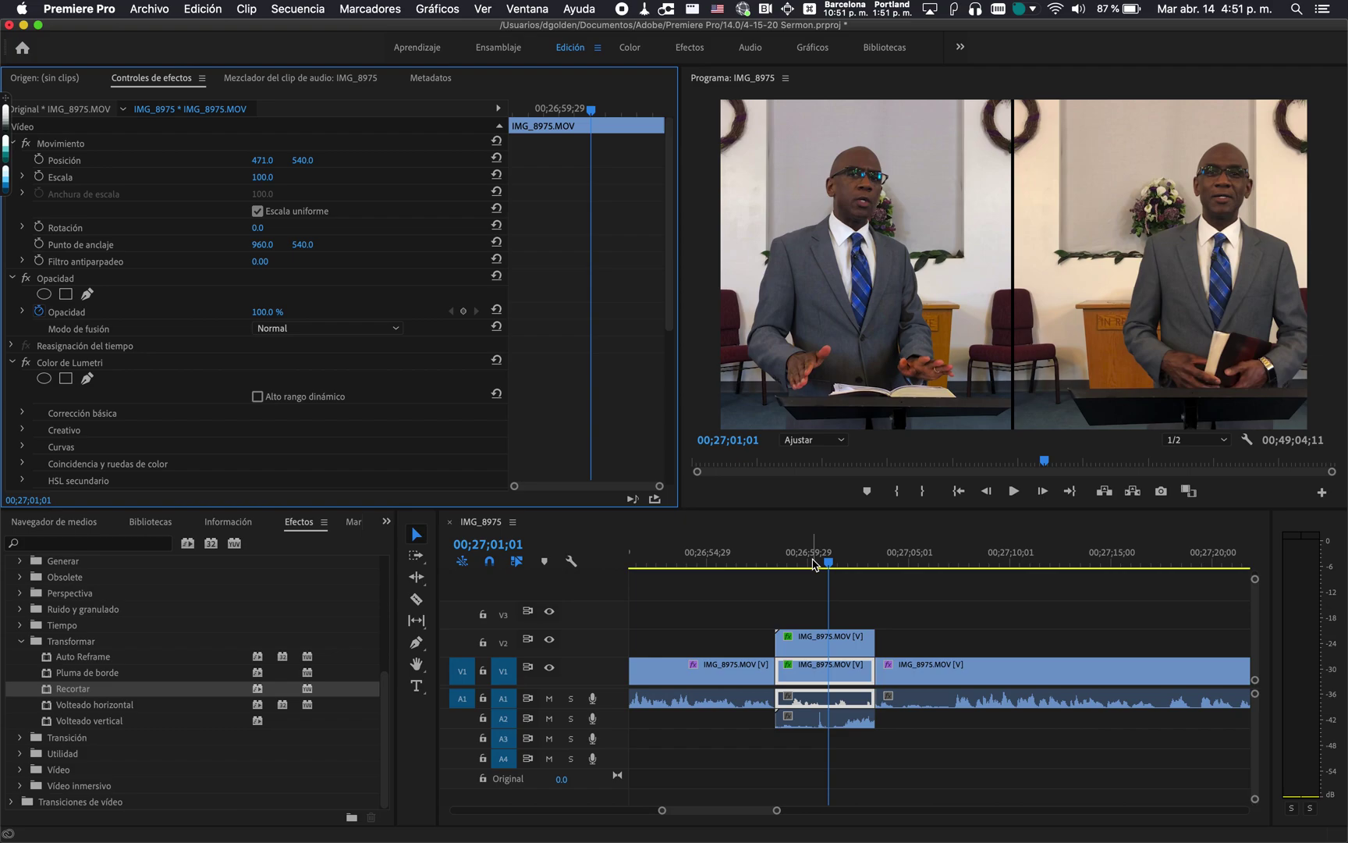
Play the sequence from just before the two-video section to check the side-by-side layout.
click(762, 563)
key(space)
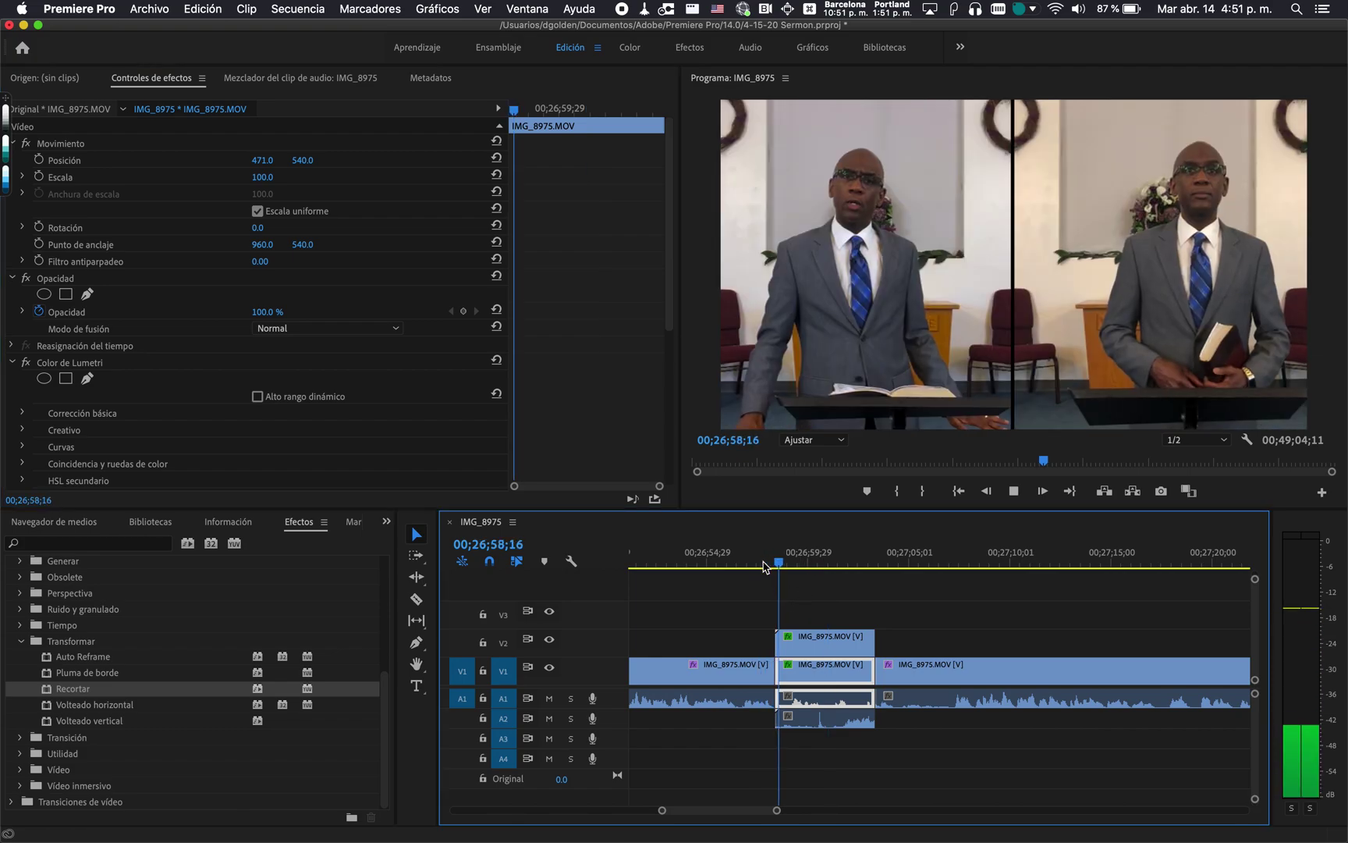